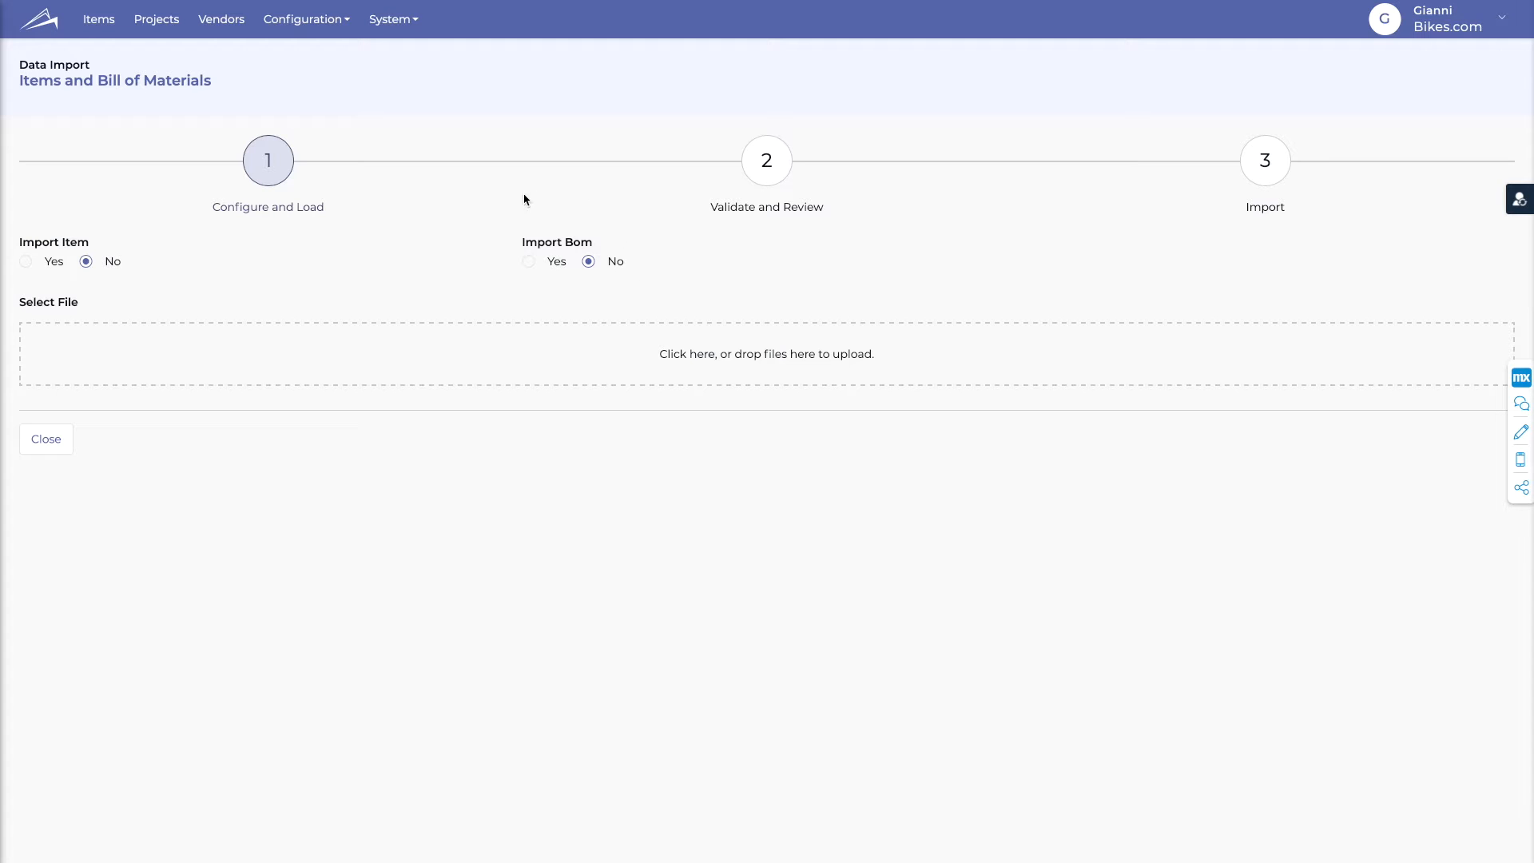
# Step: Enable both item and BOM import, with the import behaviour set to Add for each
pyautogui.click(26, 262)
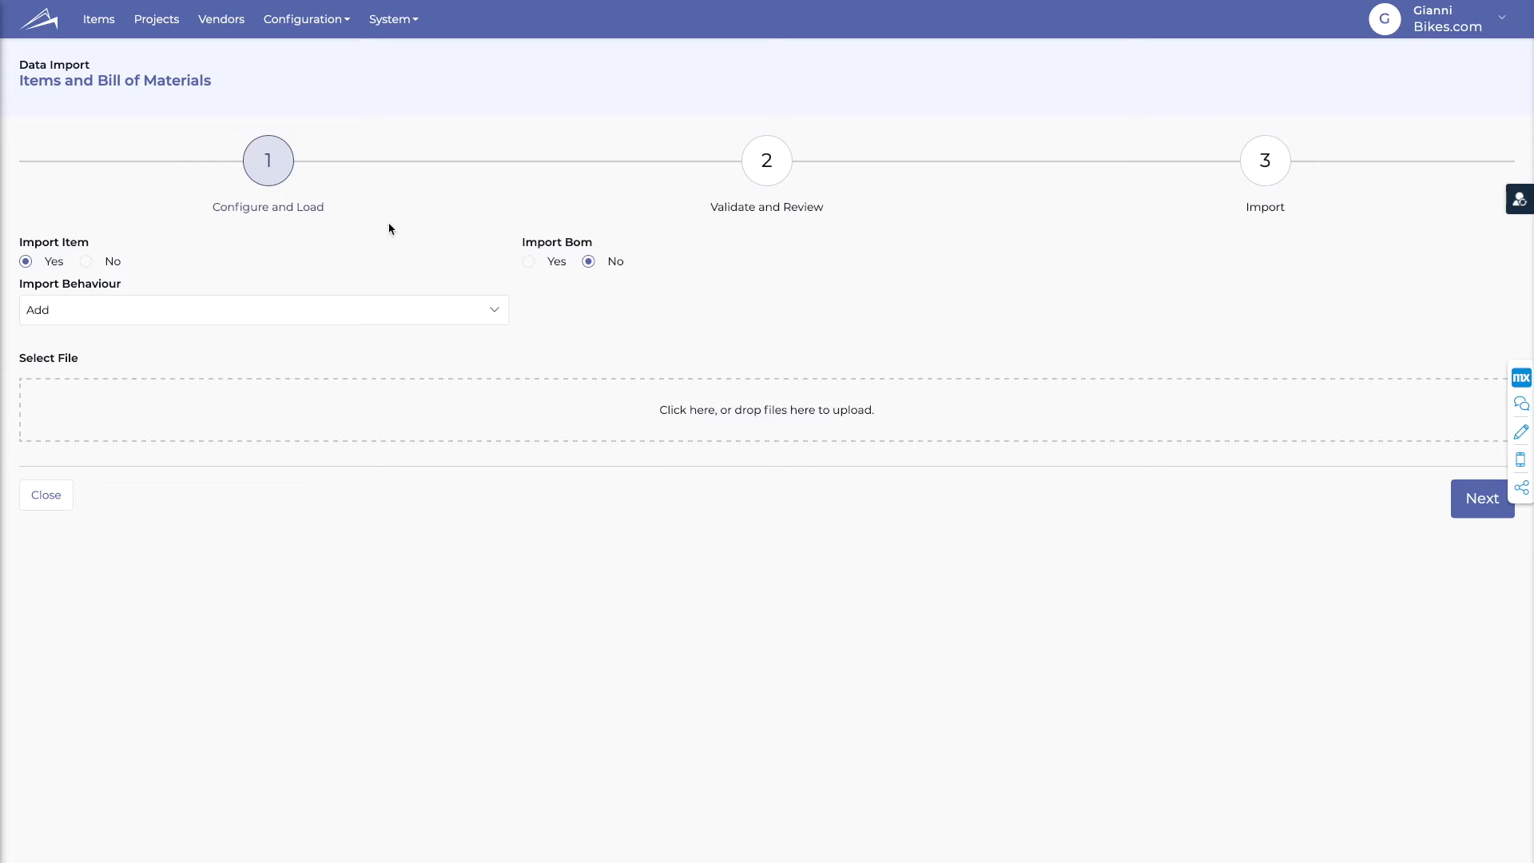
pyautogui.click(530, 263)
pyautogui.click(181, 312)
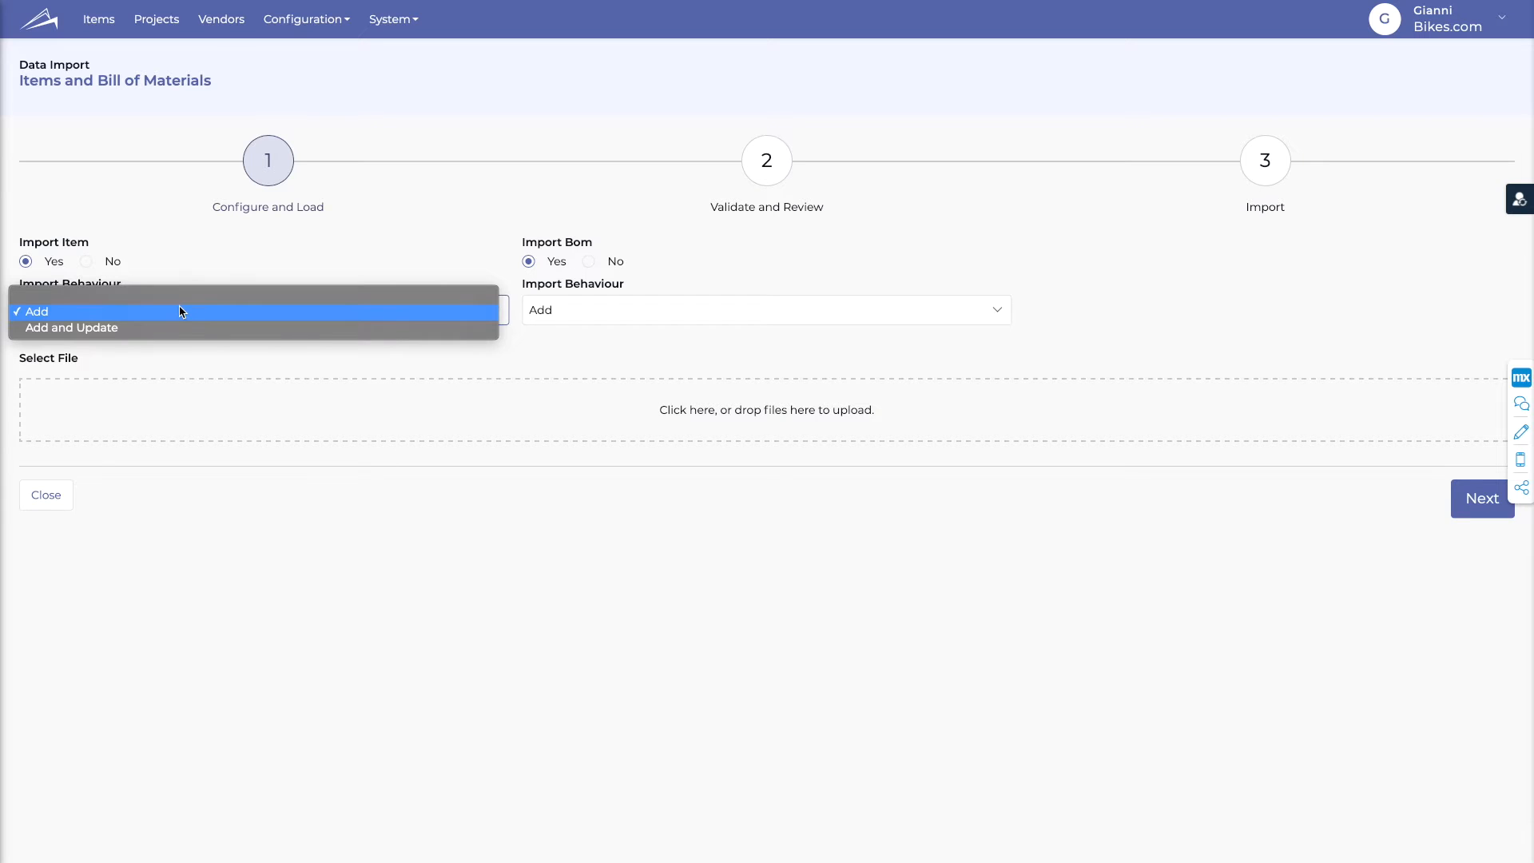
pyautogui.click(37, 316)
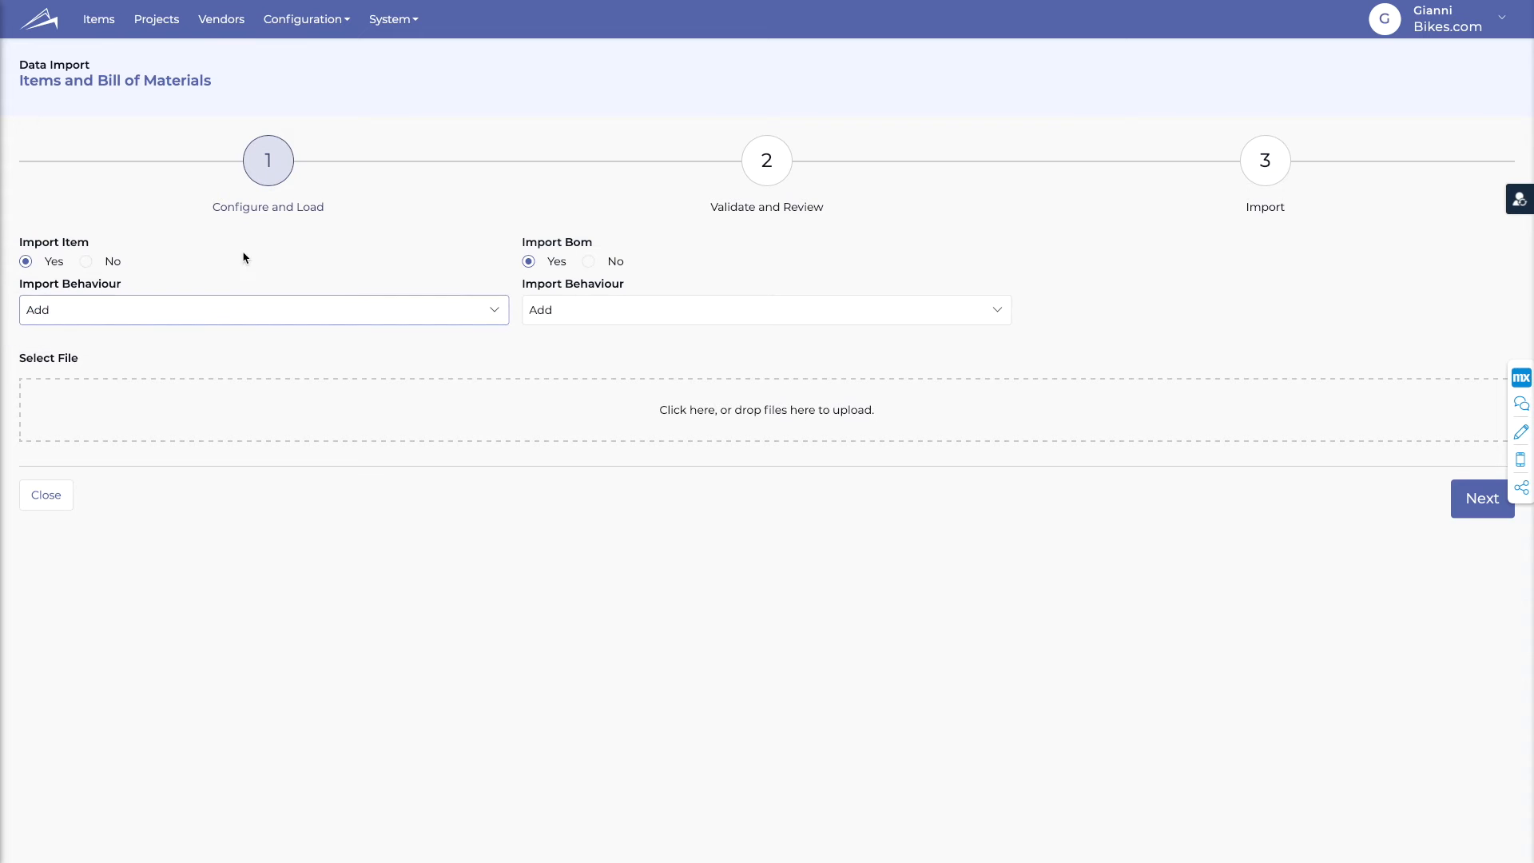
pyautogui.click(702, 313)
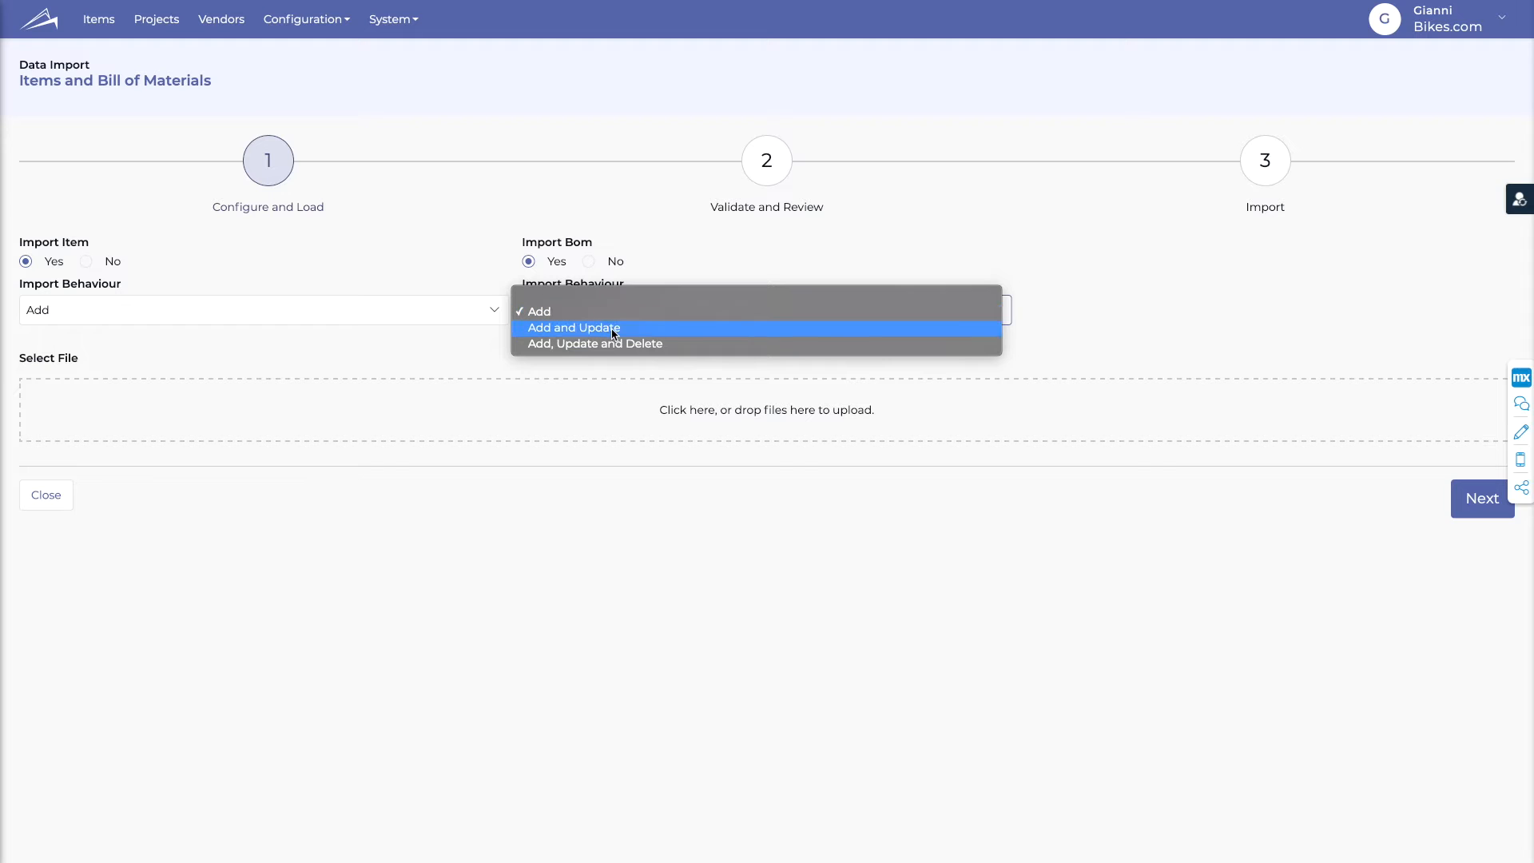
pyautogui.click(528, 318)
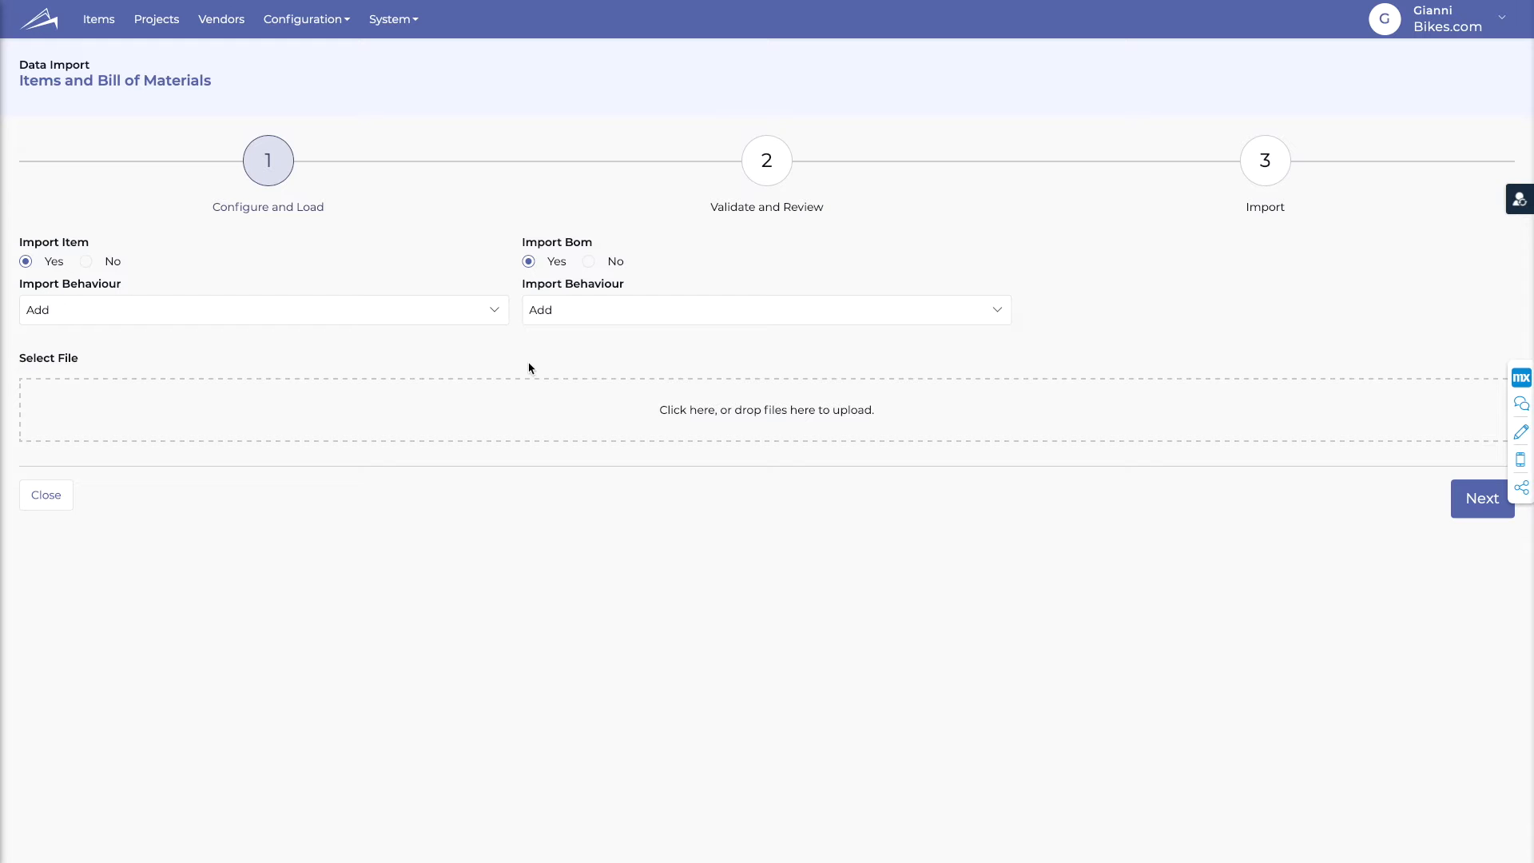
# Step: Select BOM_import.xlsx from the Data folder as the file to import
pyautogui.click(719, 412)
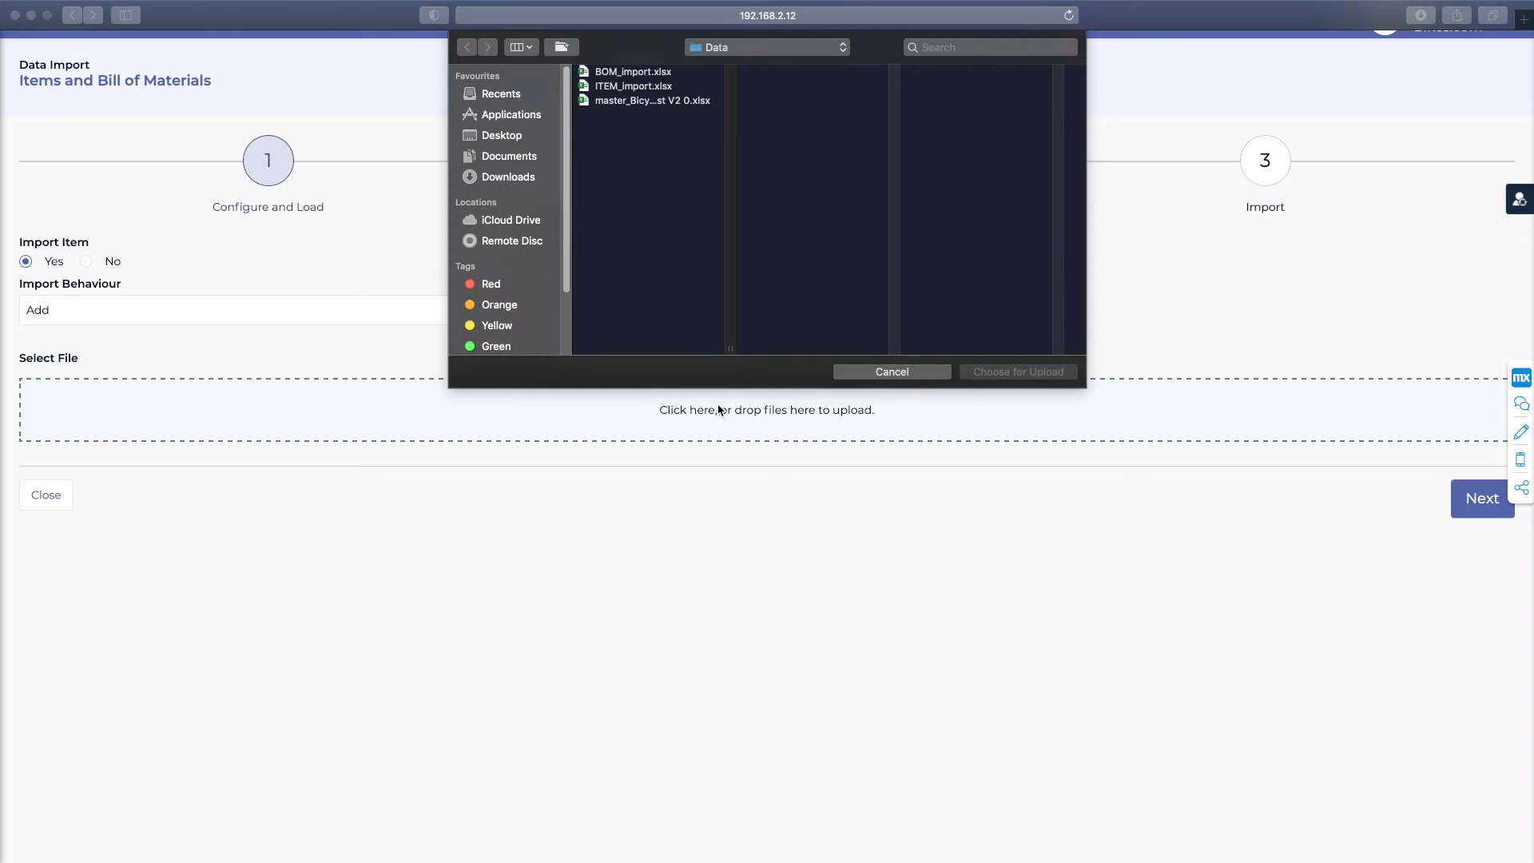
pyautogui.click(635, 73)
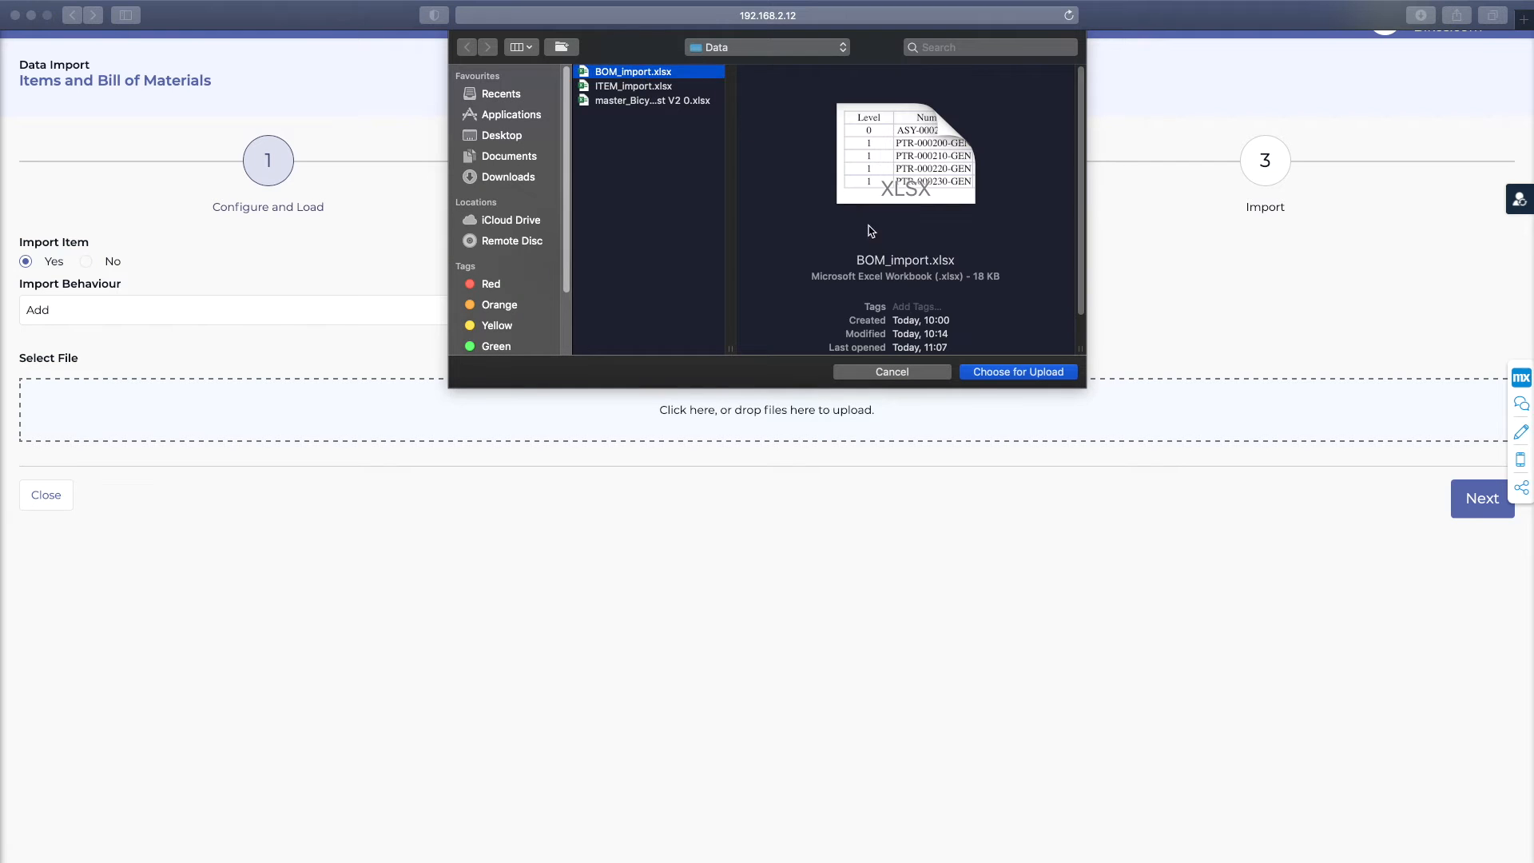
pyautogui.click(982, 374)
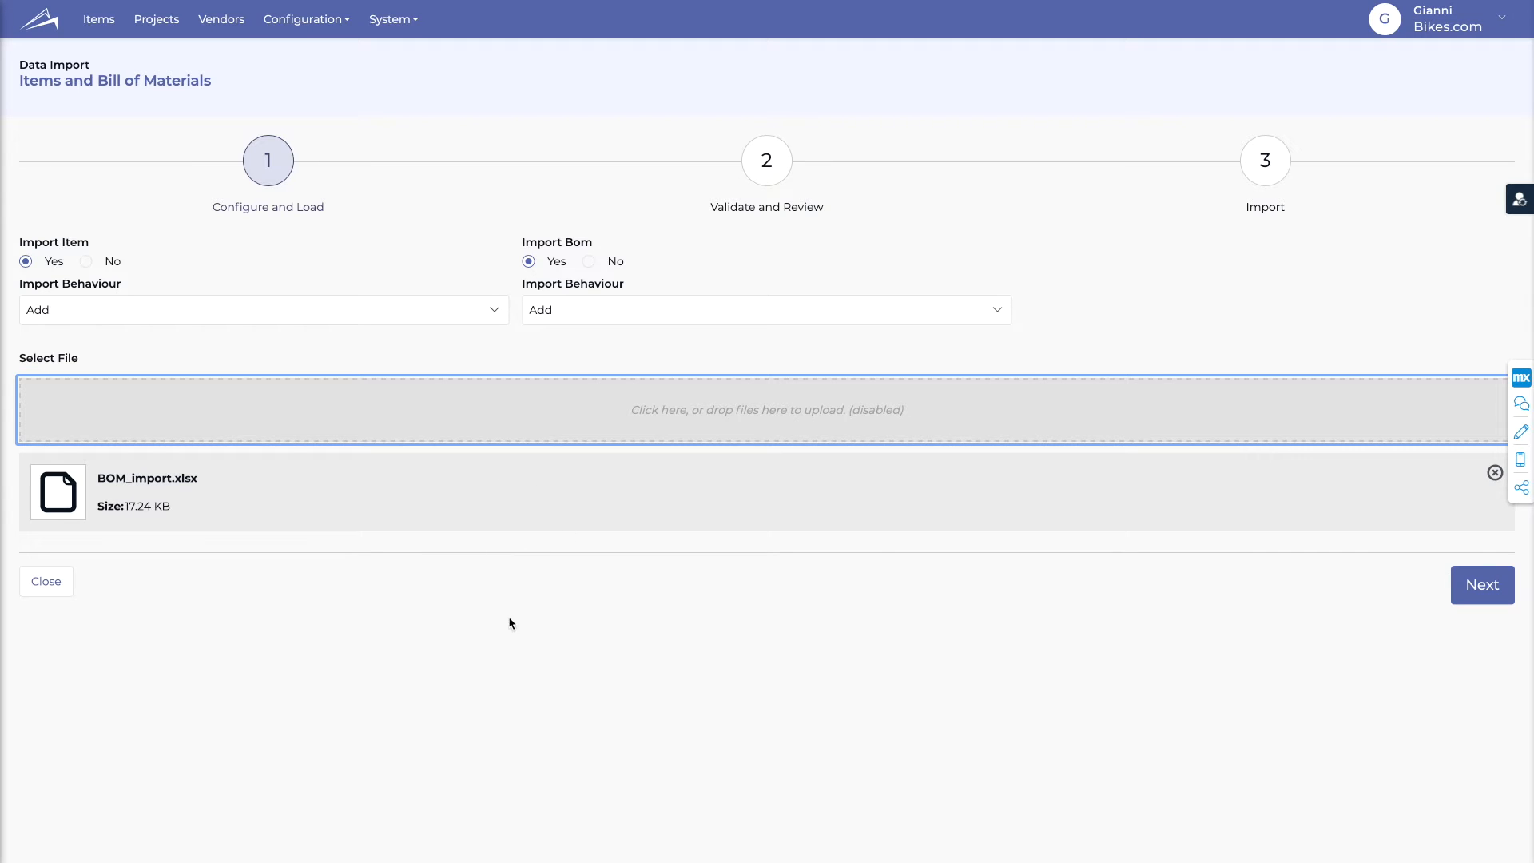
# Step: Switch to Excel and show the BOM_import workbook in full screen
pyautogui.moveTo(214, 4)
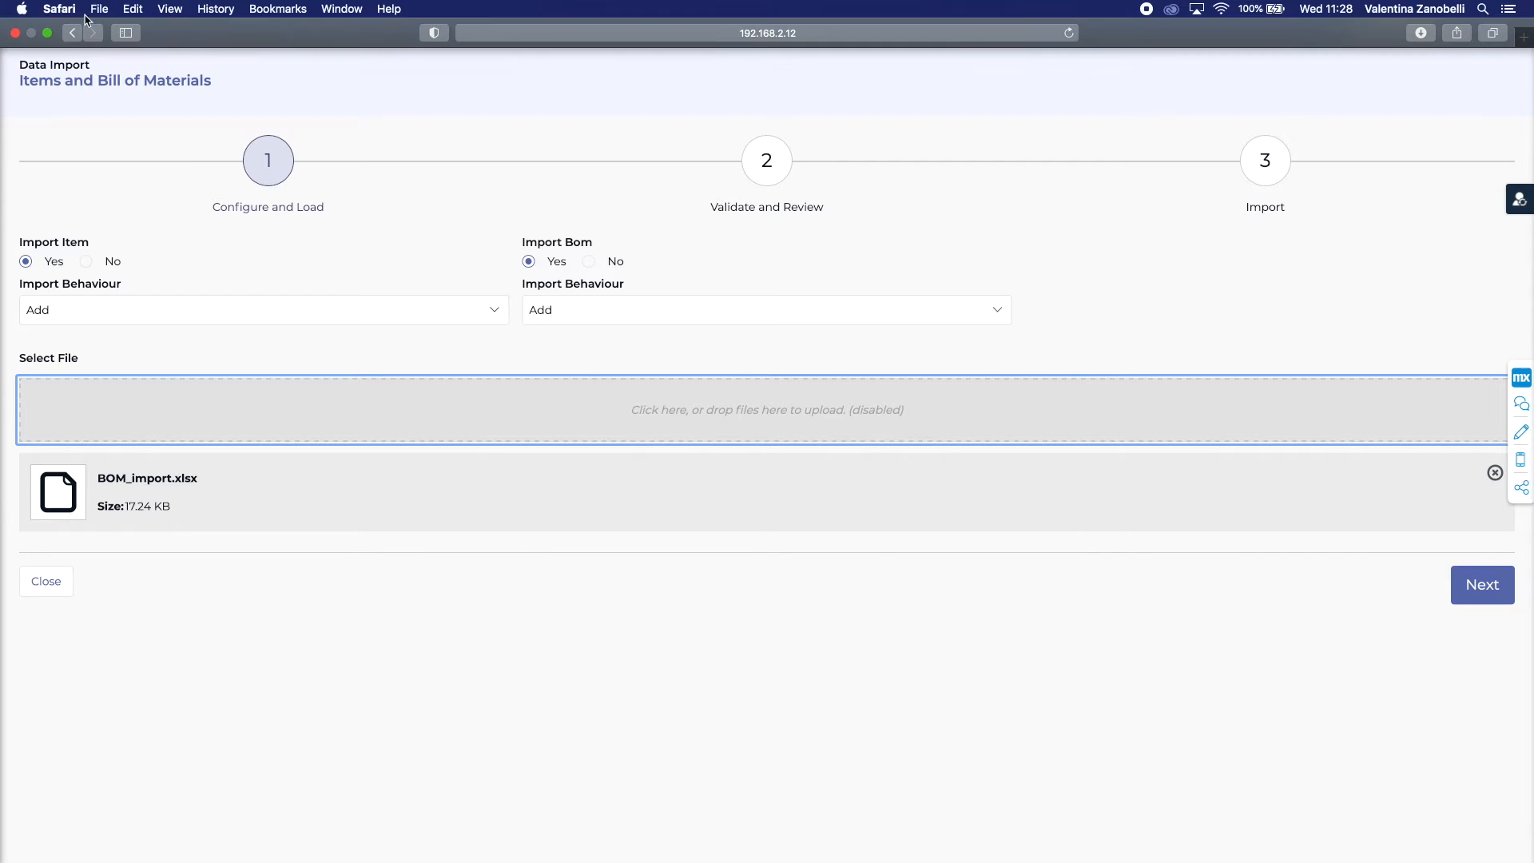
pyautogui.click(47, 32)
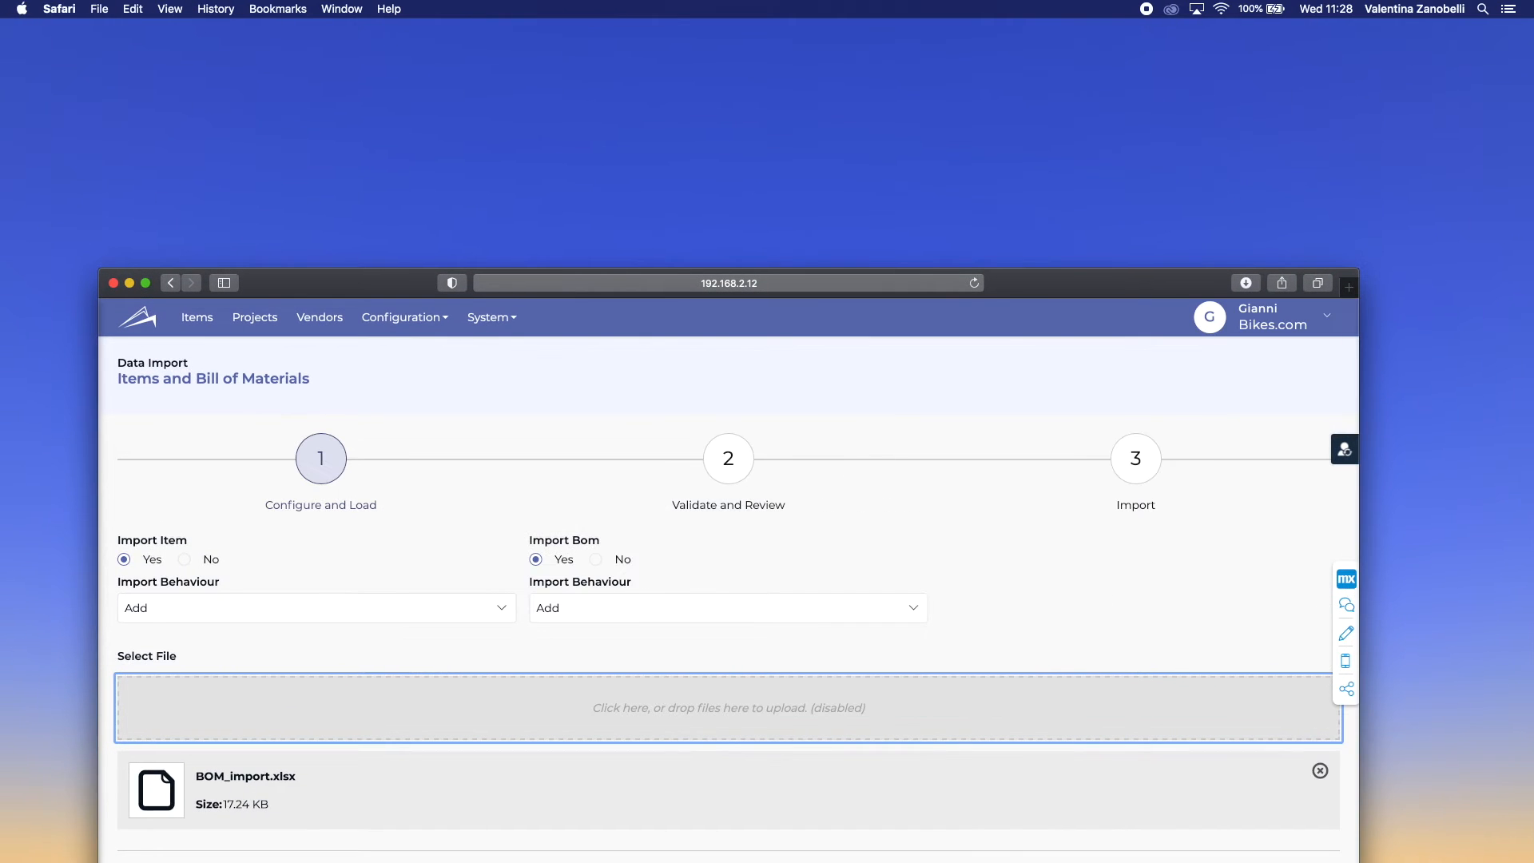
pyautogui.click(781, 798)
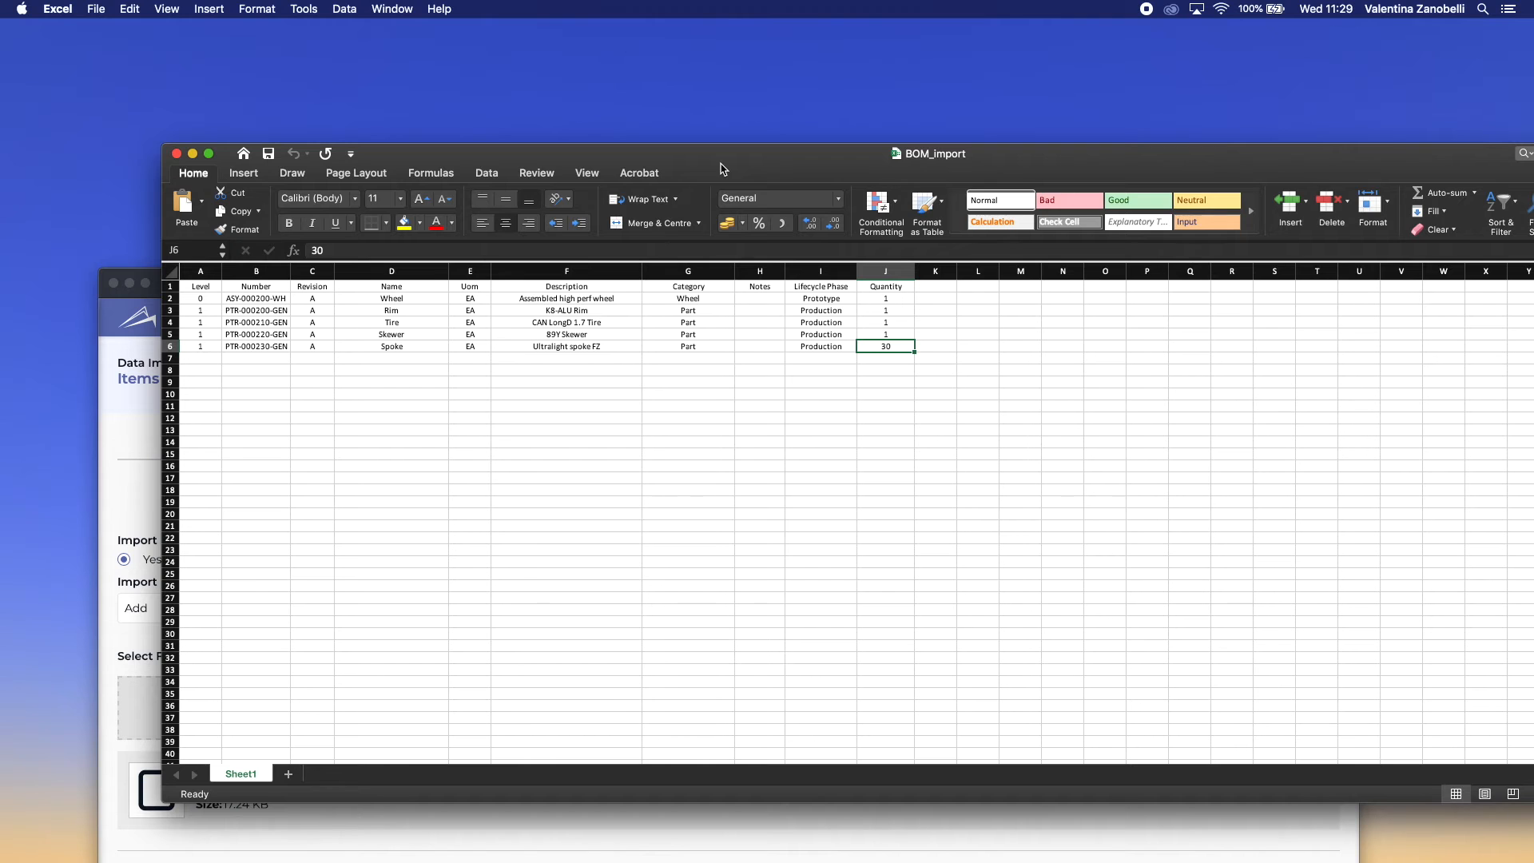
pyautogui.click(209, 154)
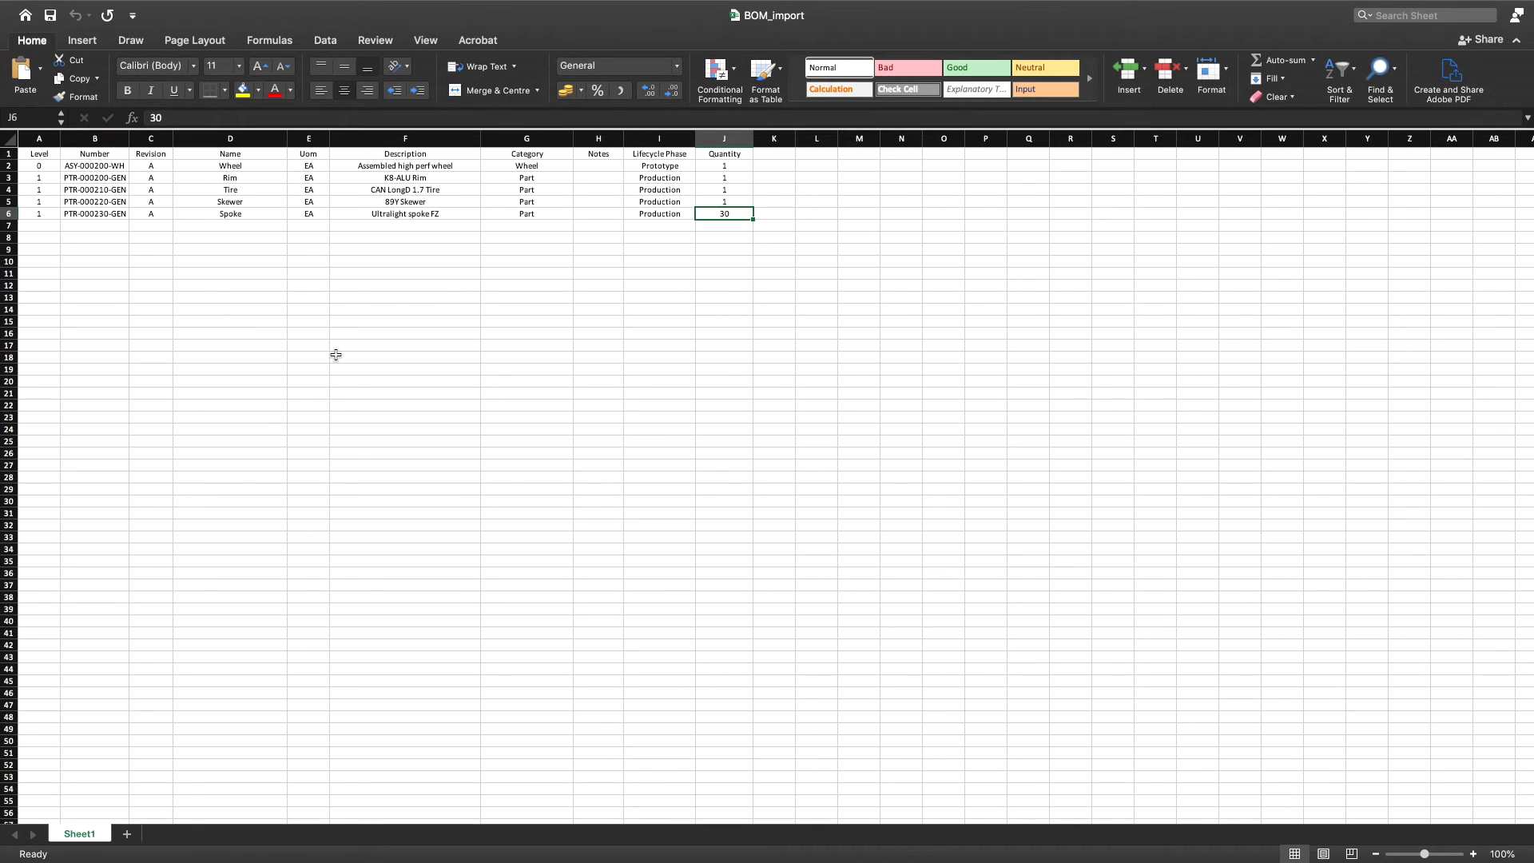
# Step: Examine the Level column and how it places the wheel assembly and its parts in the BOM hierarchy
pyautogui.click(46, 152)
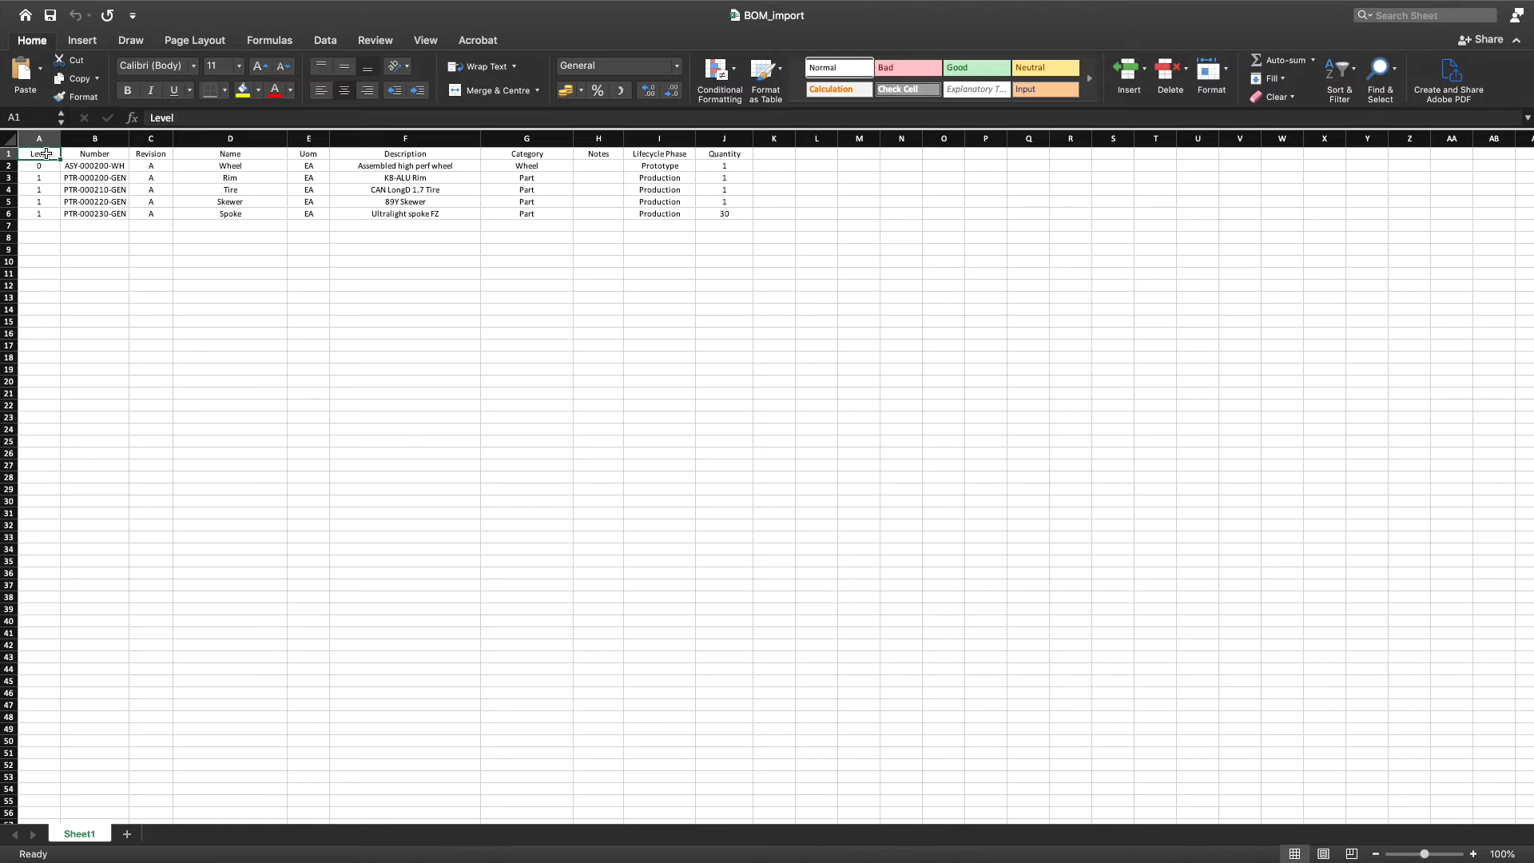
pyautogui.press('Down')
pyautogui.press('Right')
pyautogui.press('Right')
pyautogui.press('Right')
pyautogui.press('Left')
pyautogui.press('Left')
pyautogui.press('Left')
pyautogui.press('Down')
pyautogui.press('Down')
pyautogui.press('Down')
pyautogui.press('Down')
pyautogui.press('Up')
pyautogui.press('Up')
pyautogui.press('Up')
# Step: Review the column headers in row 1 from Number through Lifecycle Phase
pyautogui.press('Right')
pyautogui.press('Up')
pyautogui.press('Up')
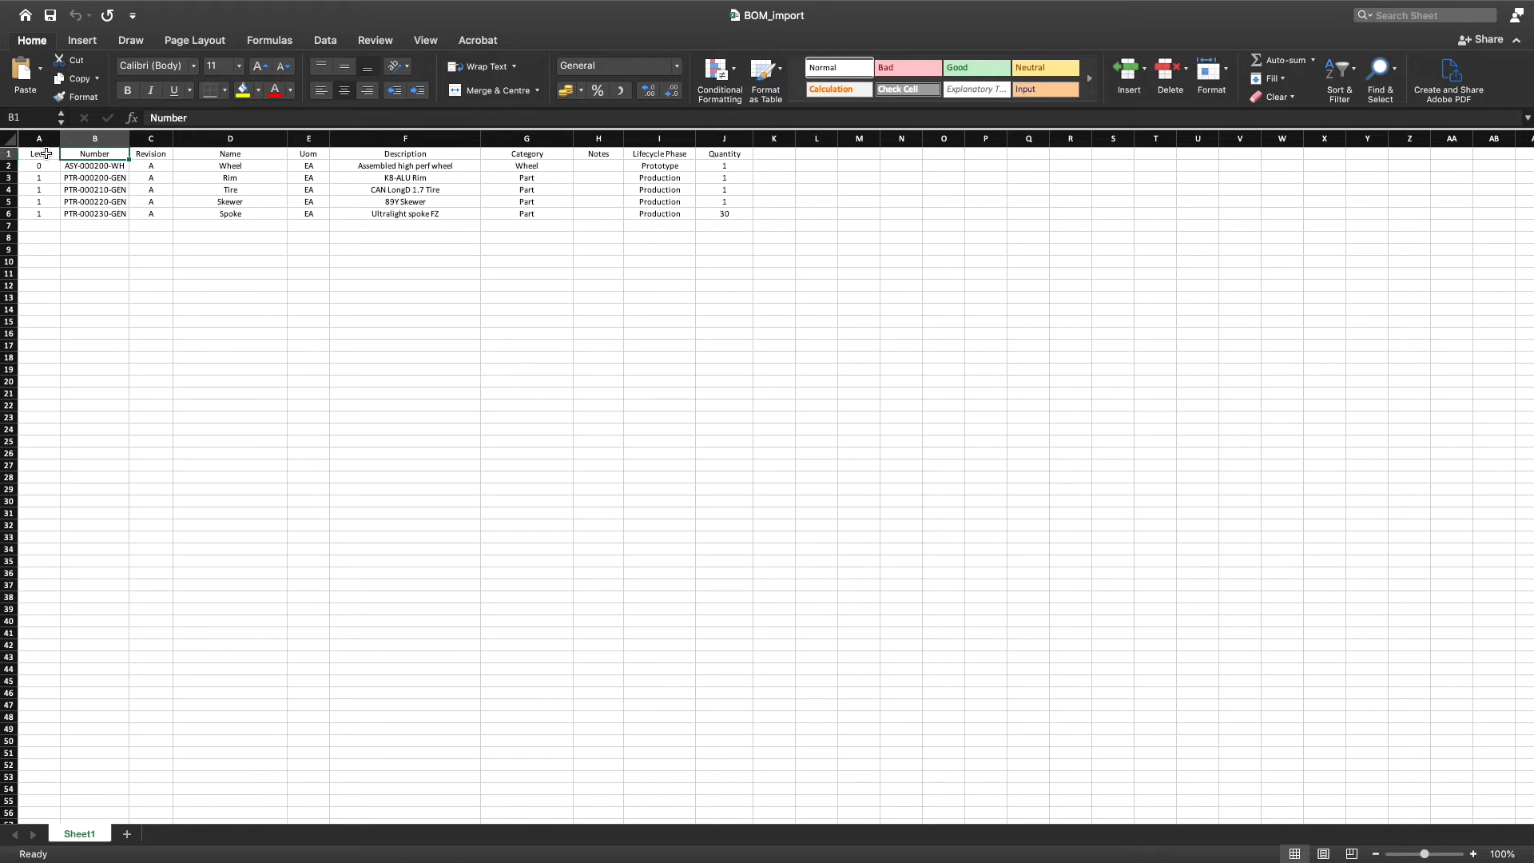
pyautogui.press('Right')
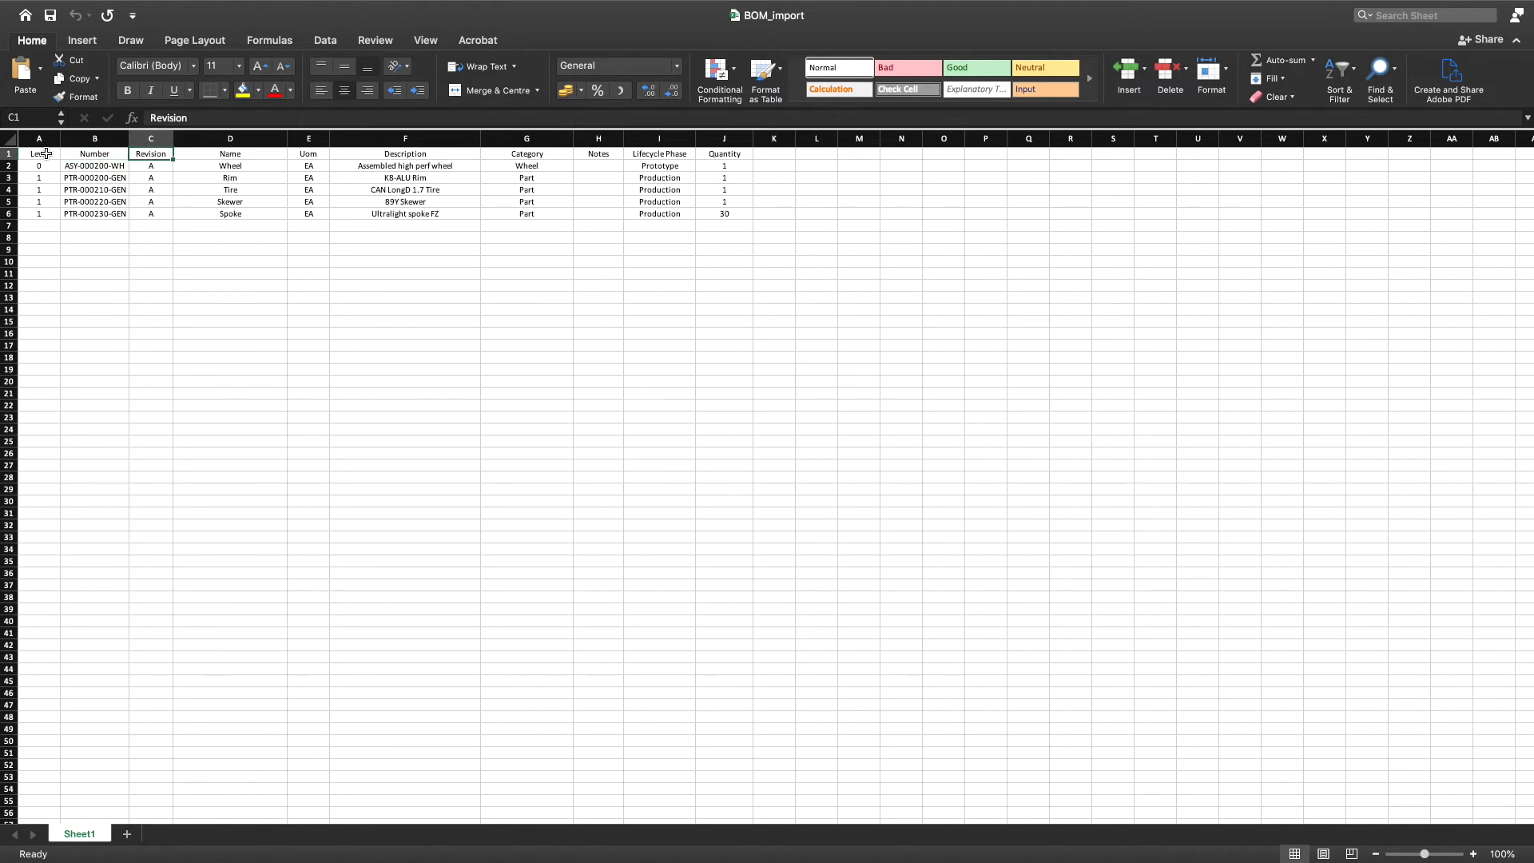
pyautogui.press('Right')
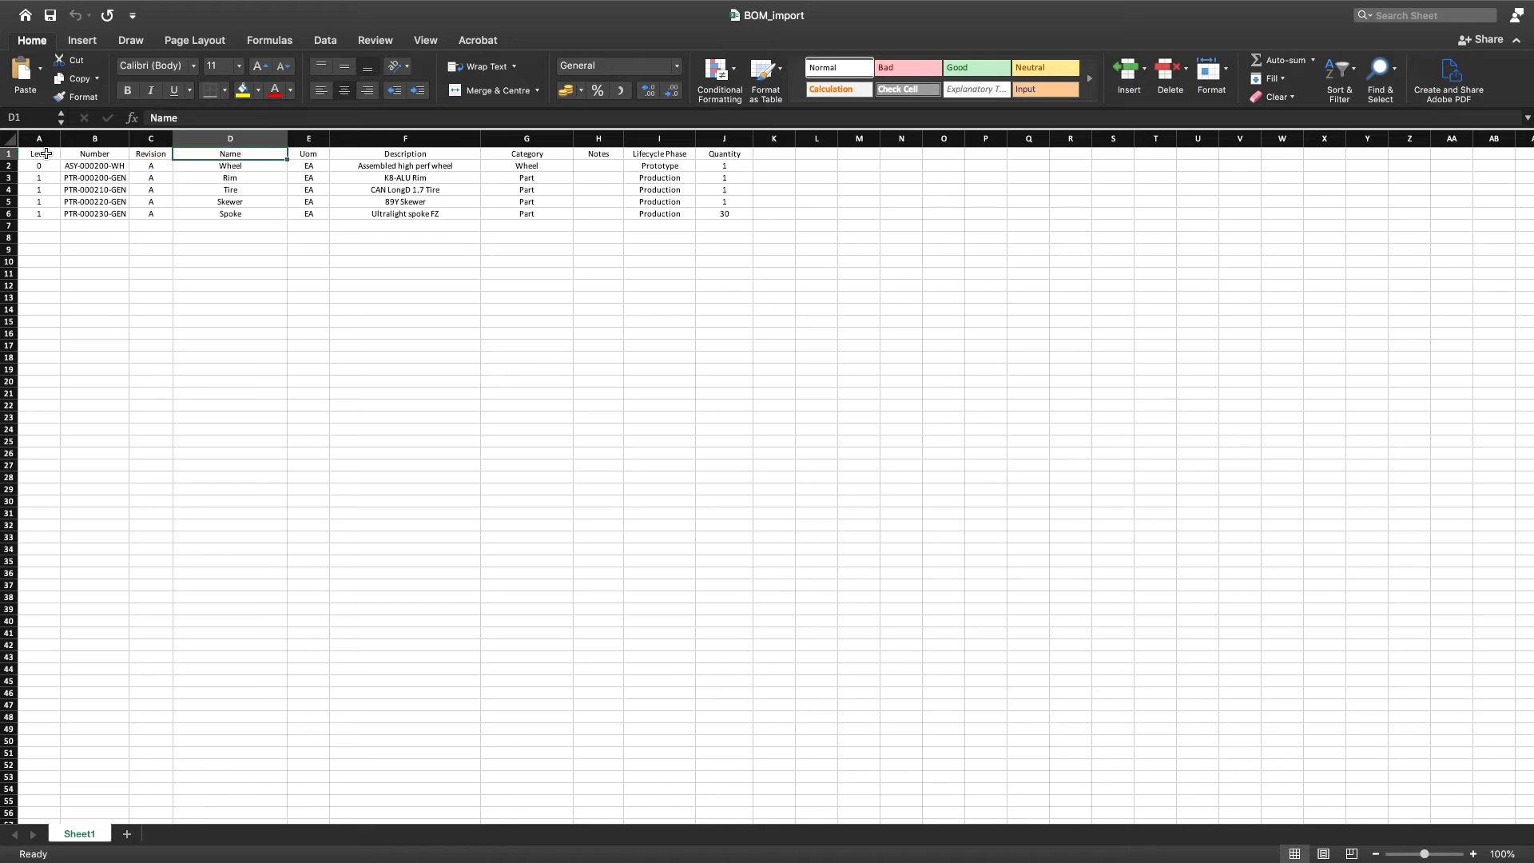
pyautogui.press('Right')
pyautogui.press('Right')
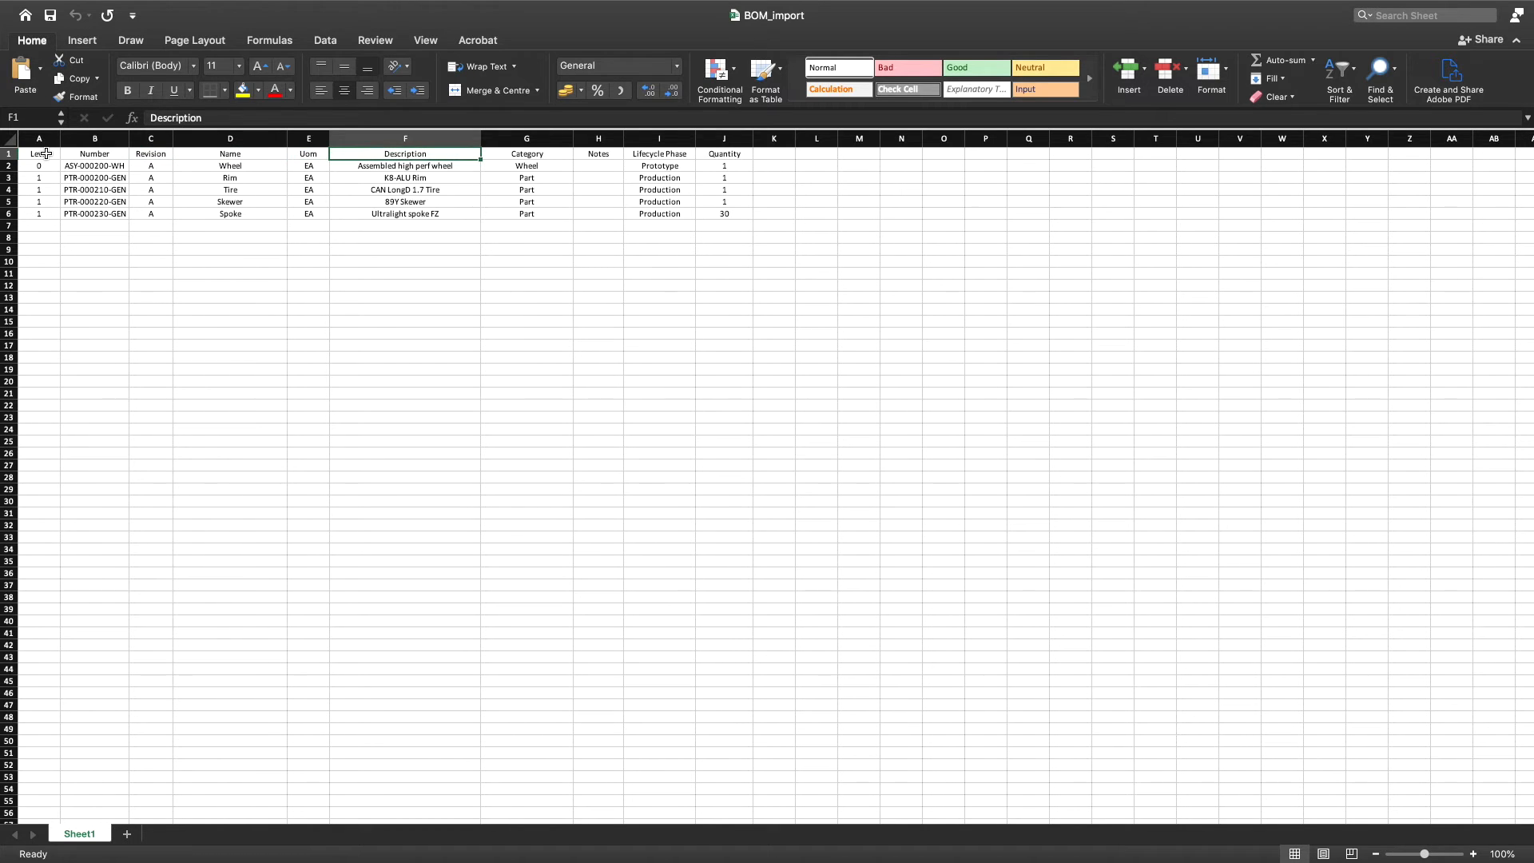
pyautogui.press('Right')
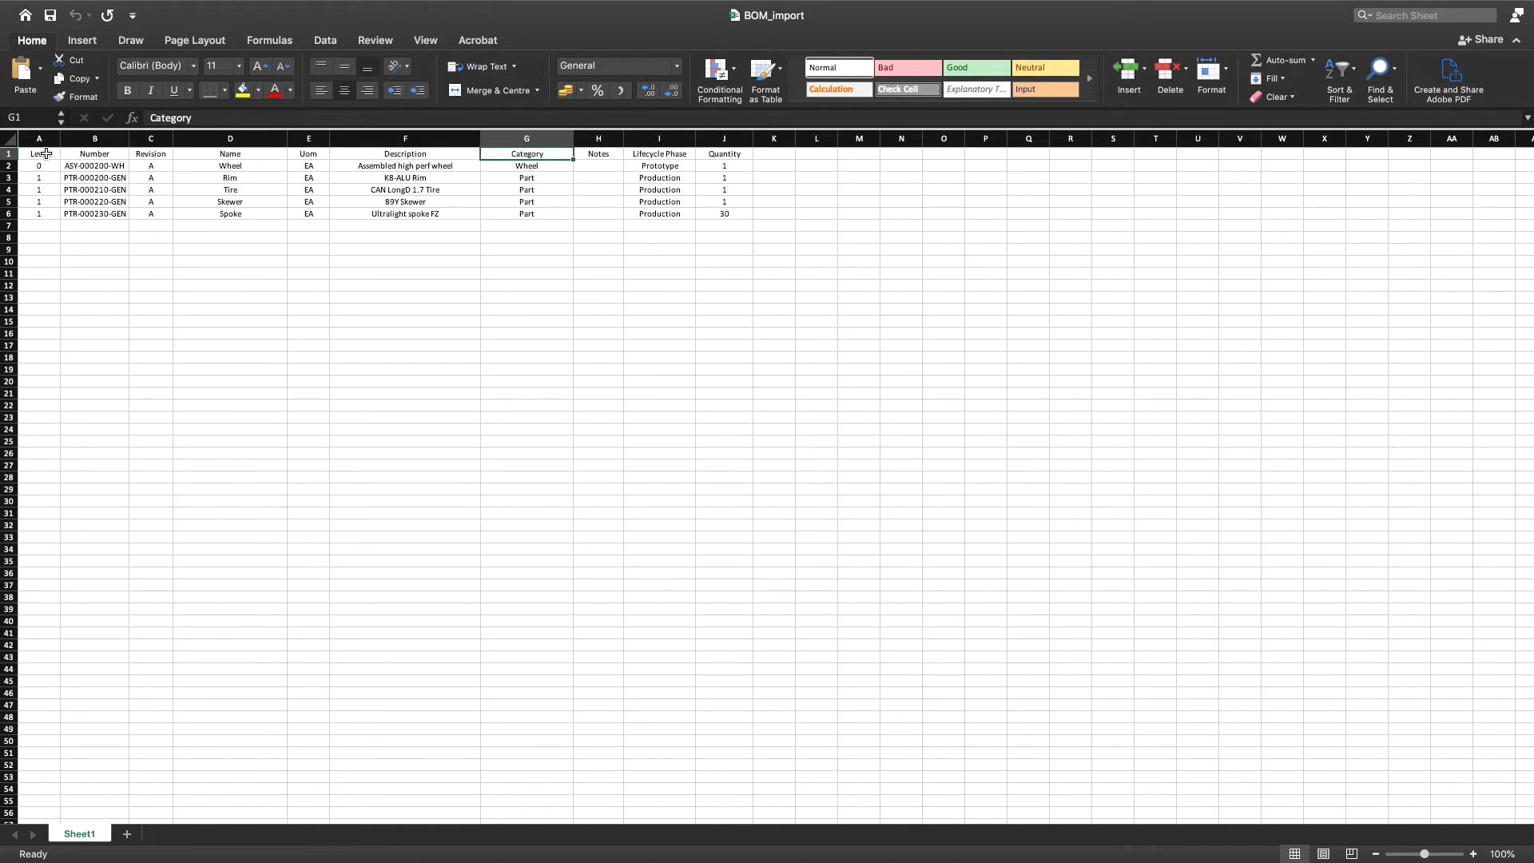
pyautogui.press('Right')
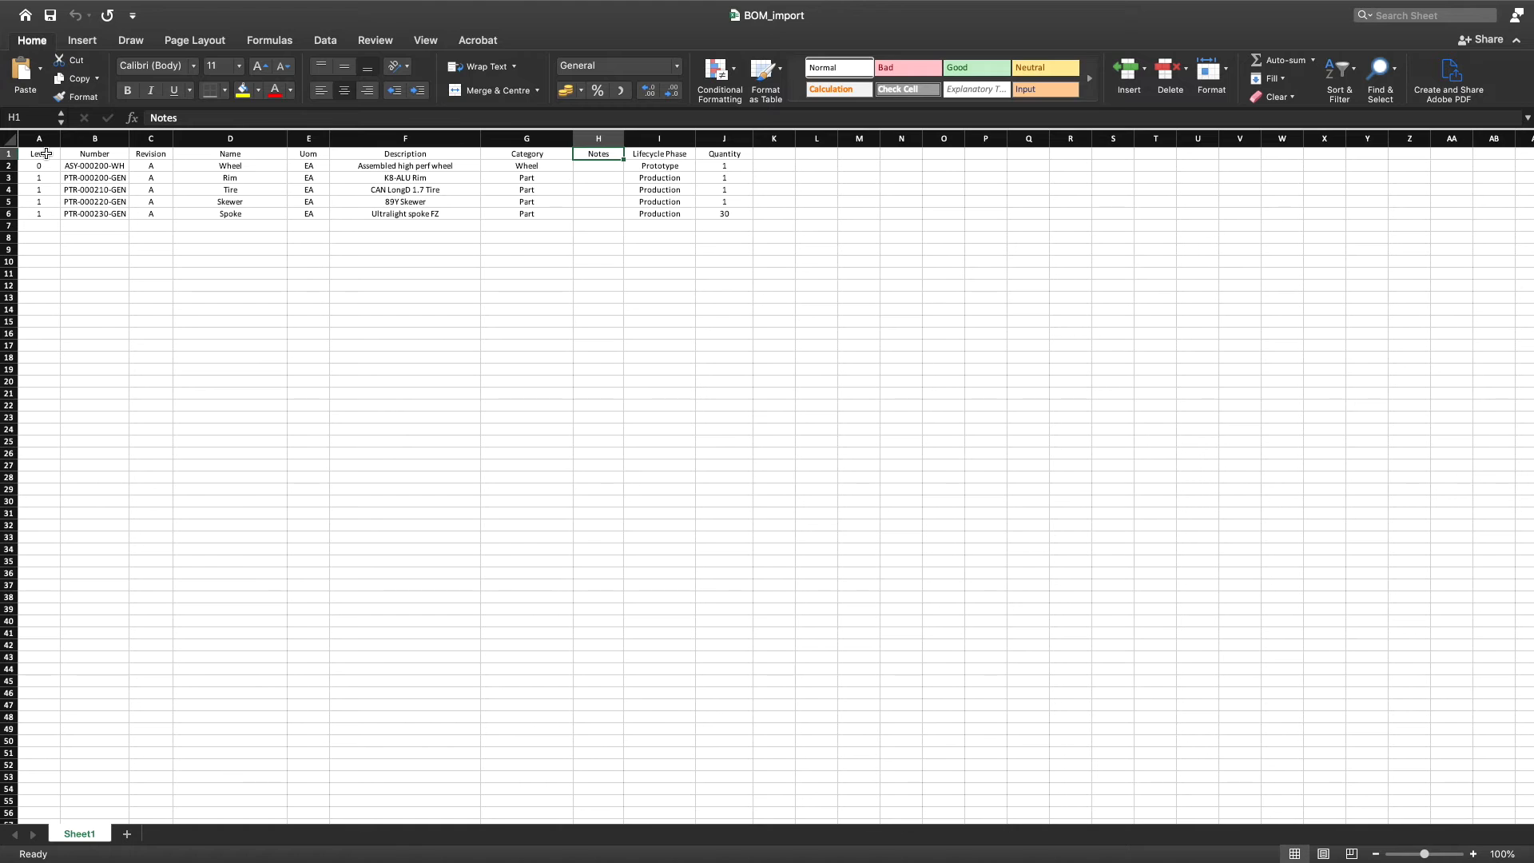
pyautogui.press('Right')
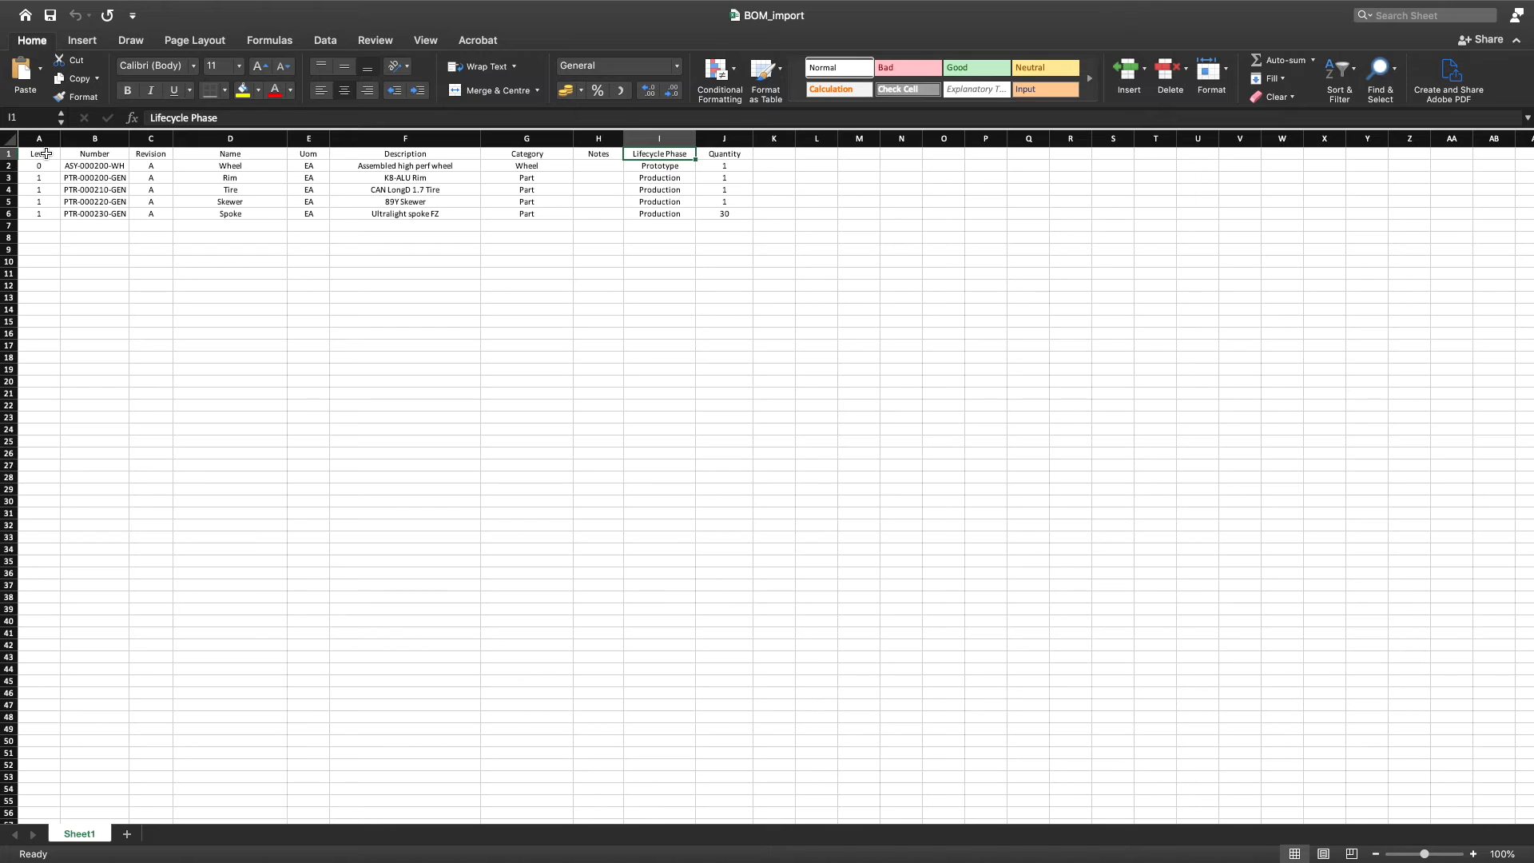
# Step: Examine the Lifecycle Phase values of the wheel and its parts
pyautogui.press('Down')
pyautogui.press('Down')
pyautogui.press('Down')
pyautogui.press('Down')
pyautogui.press('Down')
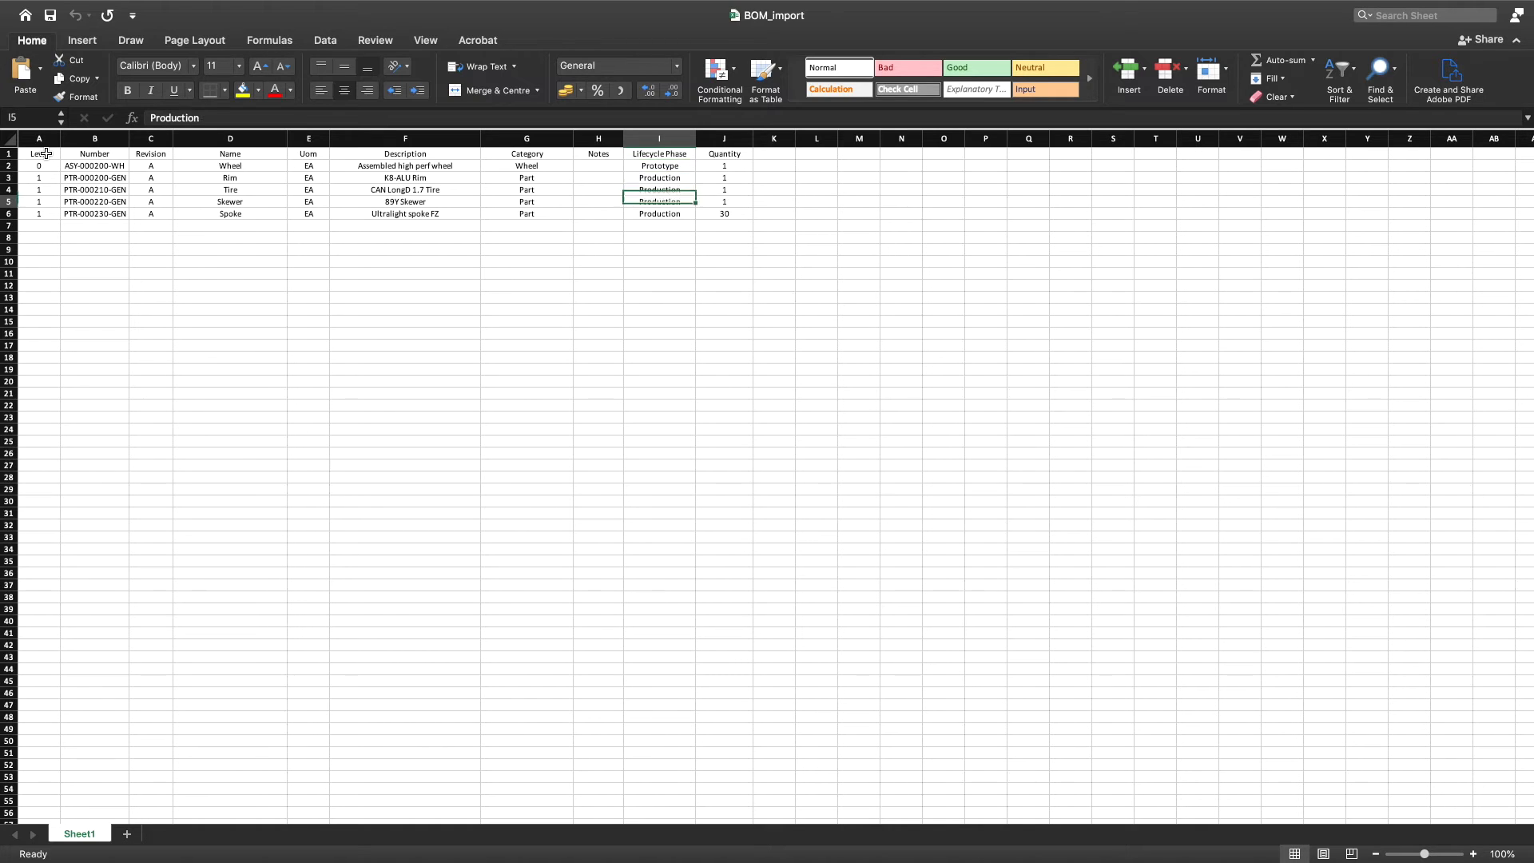
pyautogui.press('Up')
pyautogui.press('Up')
pyautogui.press('Up')
pyautogui.press('Up')
pyautogui.press('Up')
# Step: Examine the Quantity column down to the spoke's row
pyautogui.press('Right')
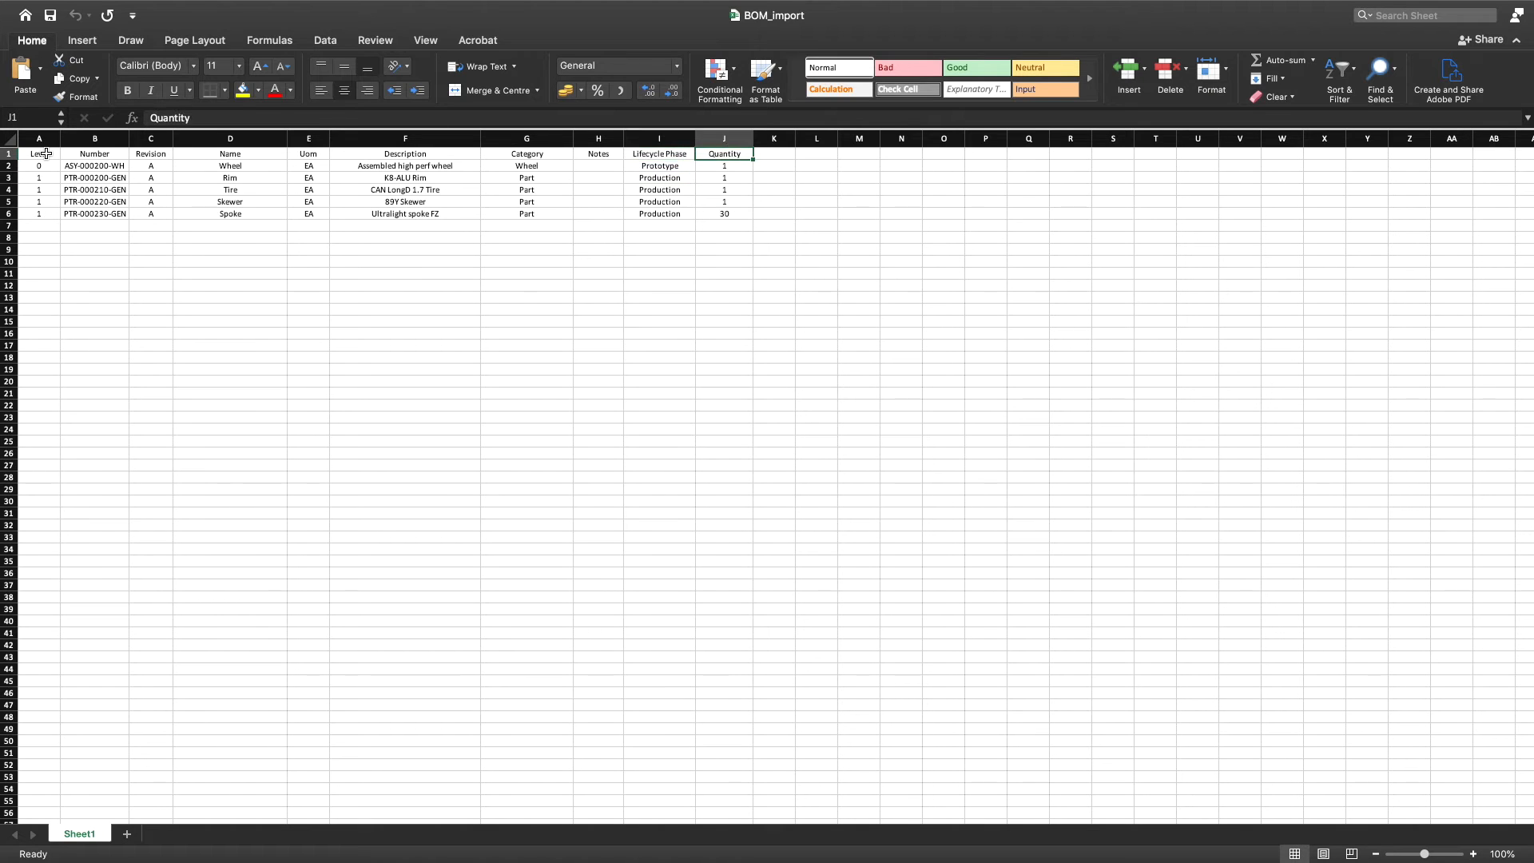
pyautogui.press('Down')
pyautogui.press('Down')
pyautogui.press('Down')
pyautogui.press('Down')
pyautogui.press('Down')
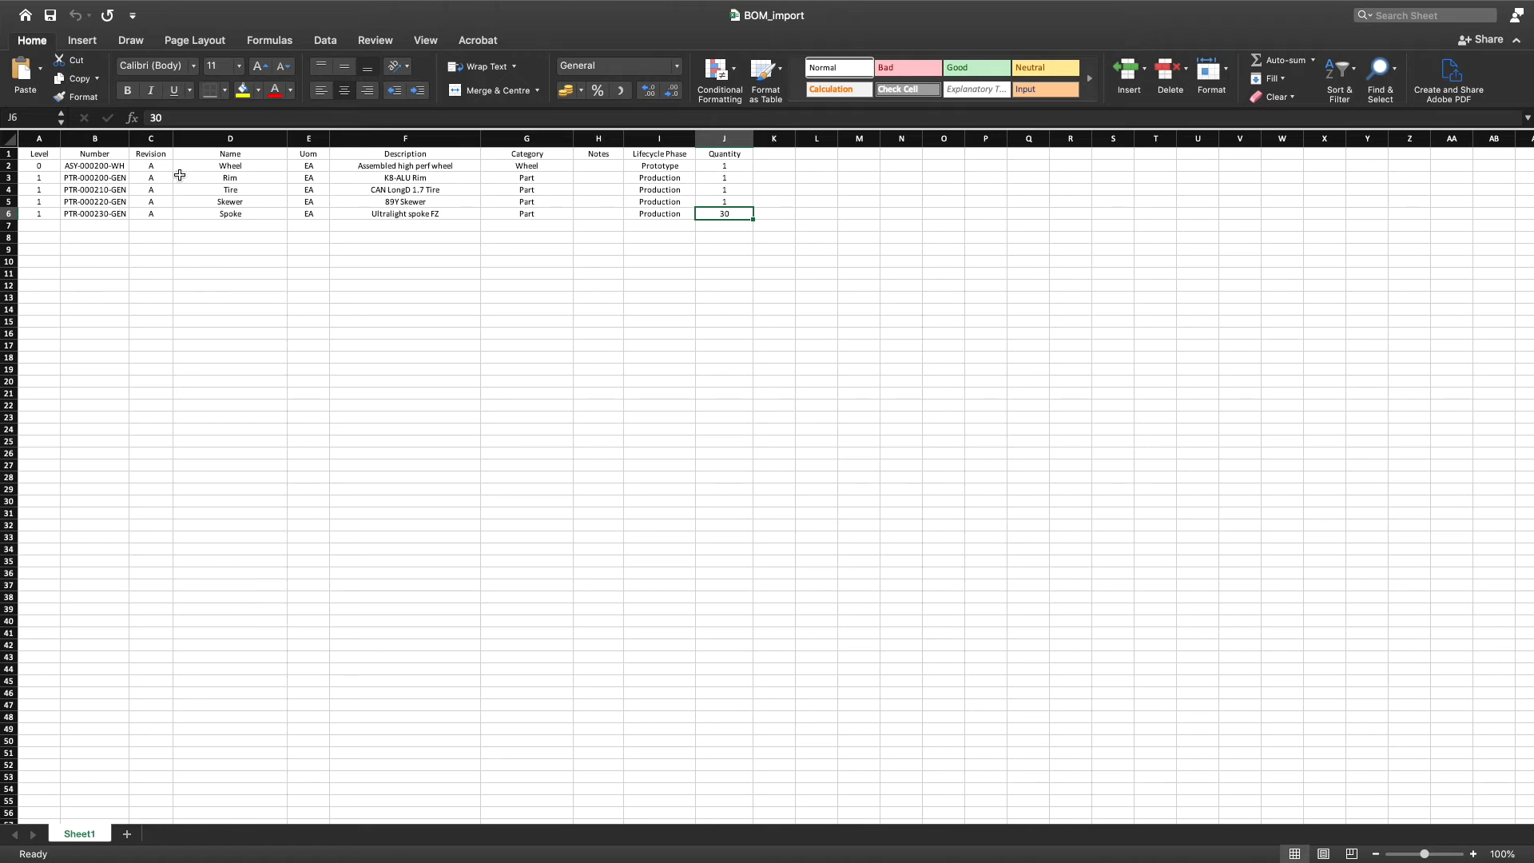
# Step: Switch back to Safari in full screen and advance the data import to Validate and Review
pyautogui.moveTo(182, 4)
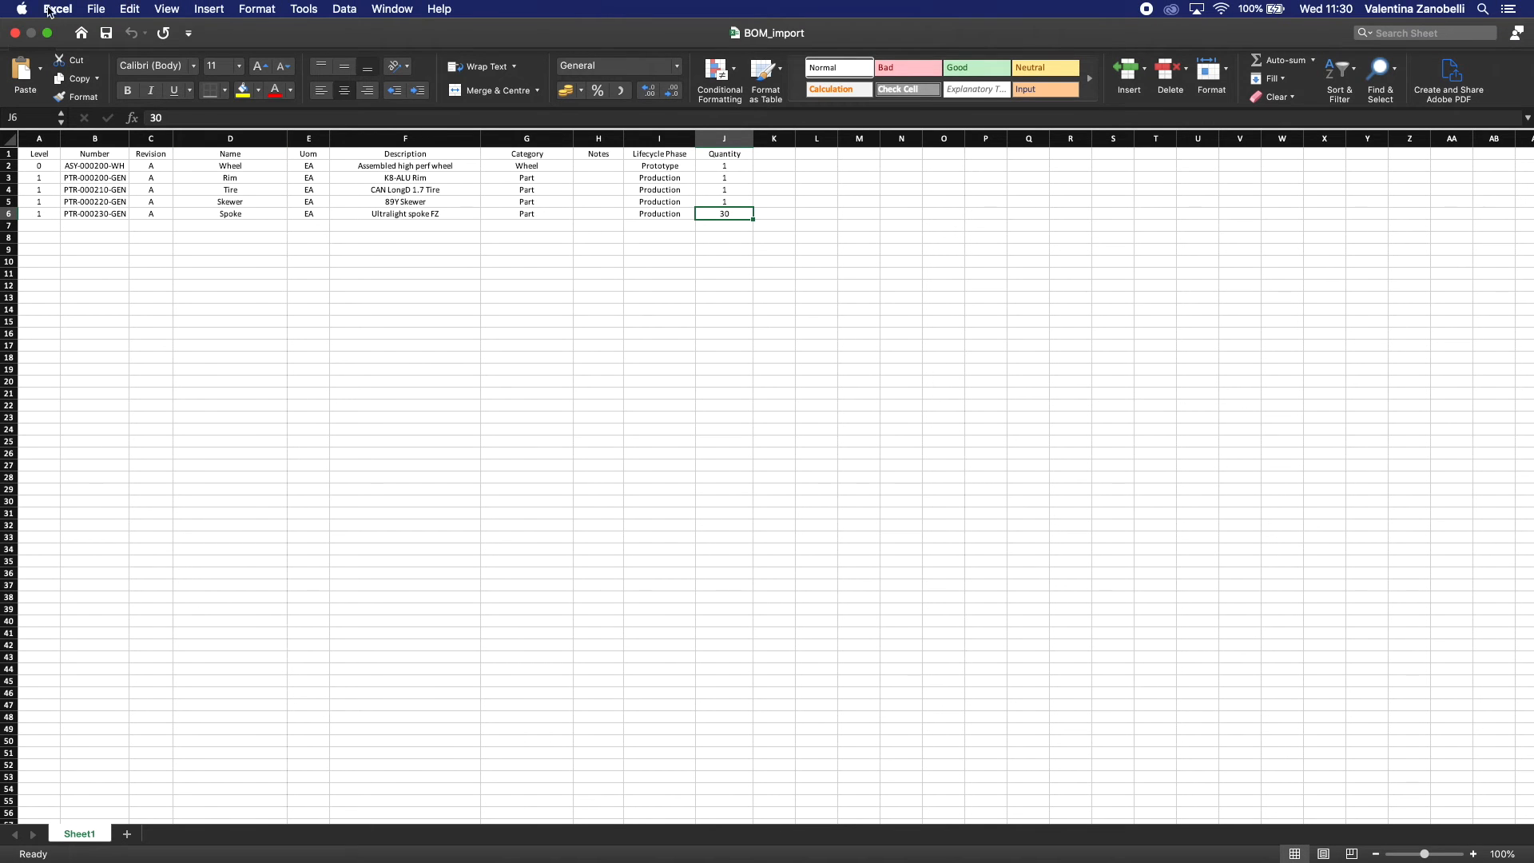
pyautogui.click(49, 36)
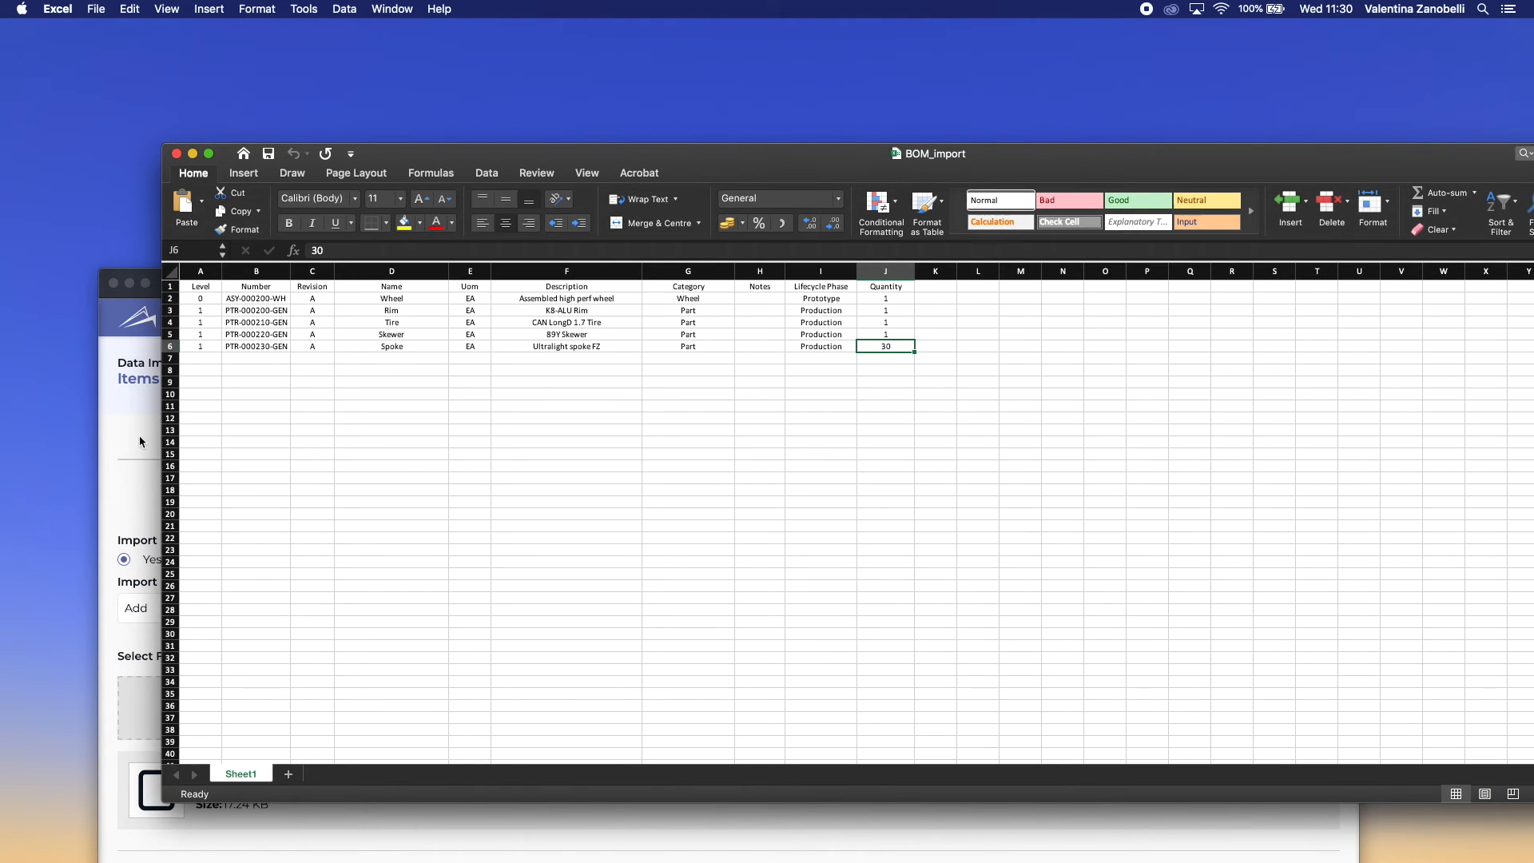
pyautogui.click(141, 441)
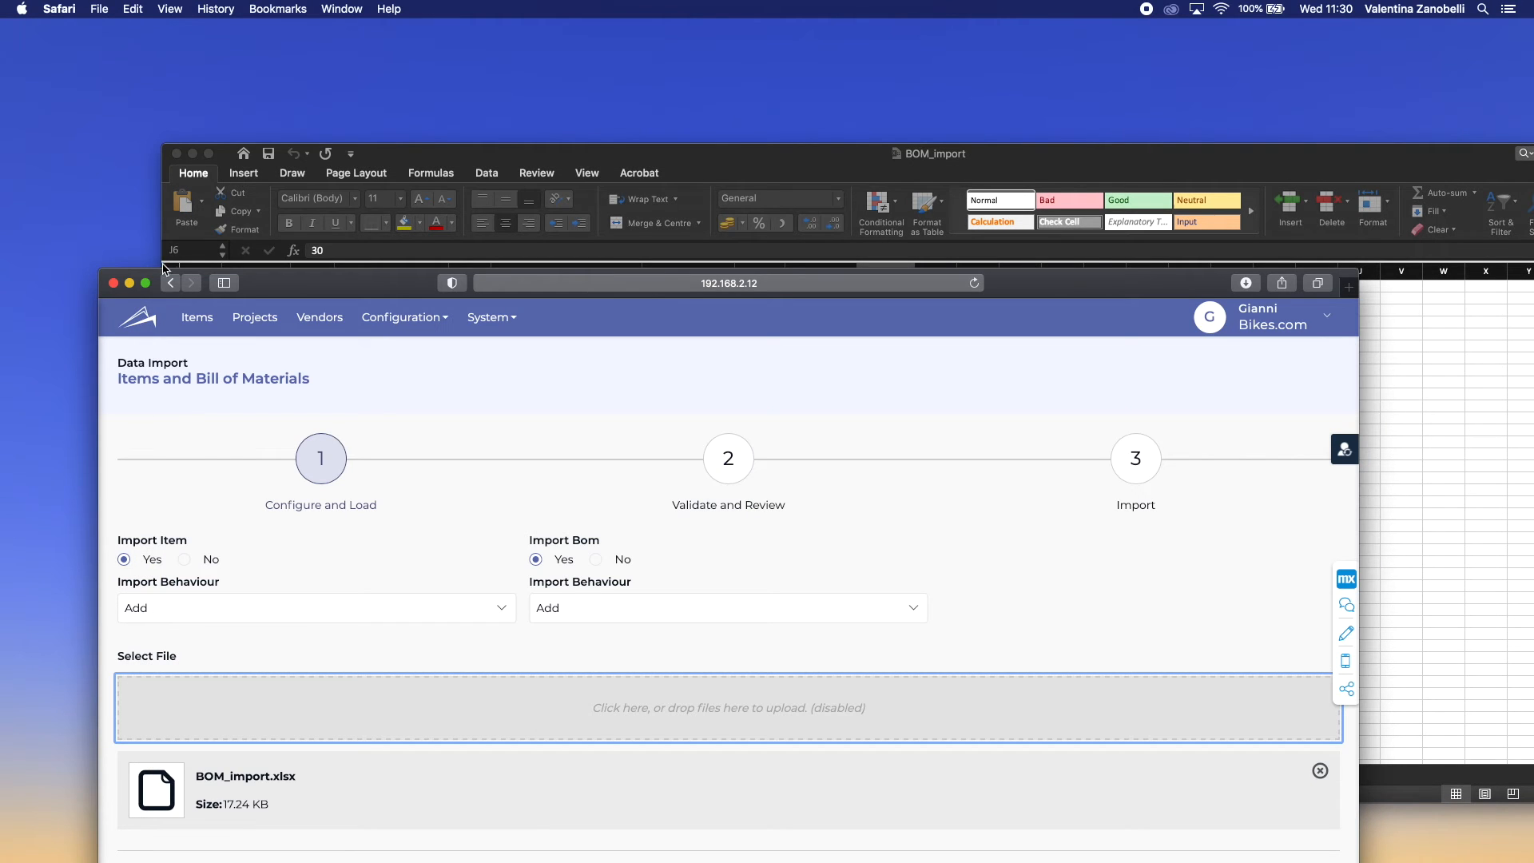
pyautogui.click(146, 284)
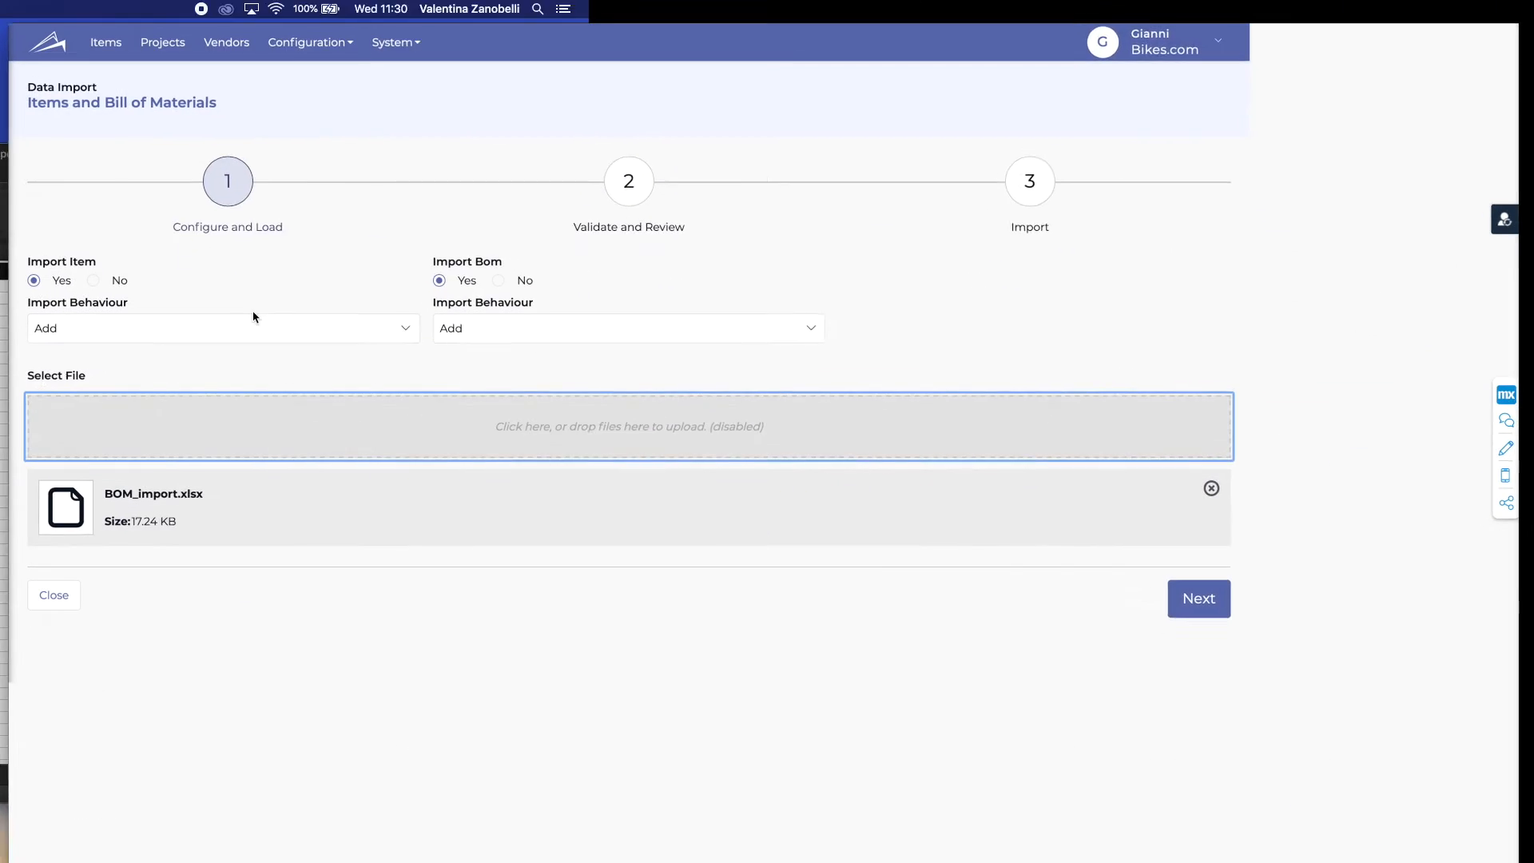
pyautogui.click(1482, 584)
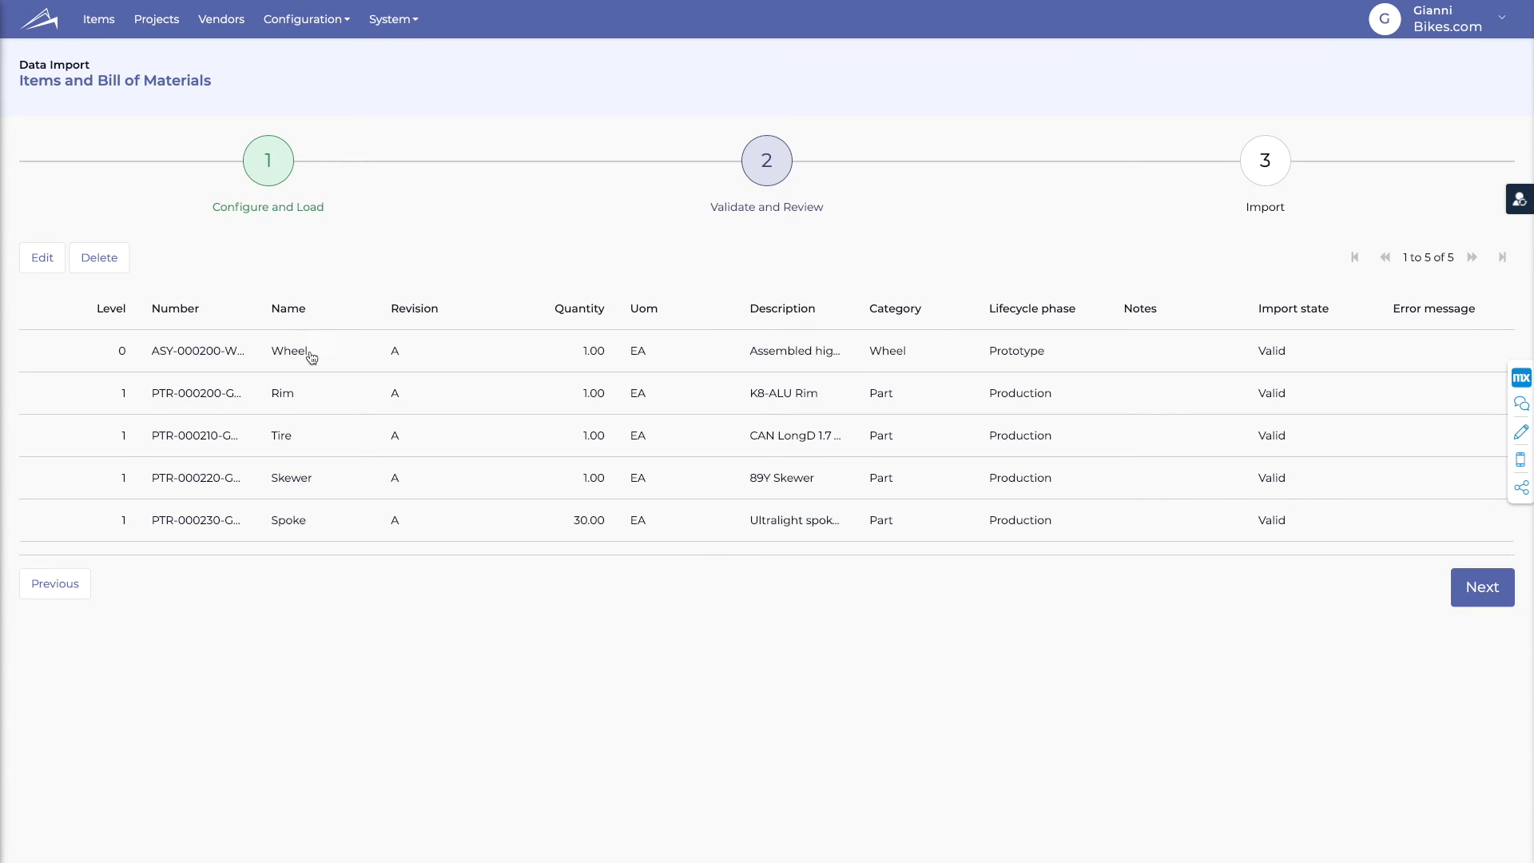
# Step: Widen the Number and Description columns and narrow the Uom column in the validation table
pyautogui.moveTo(255, 308); pyautogui.dragTo(281, 307)
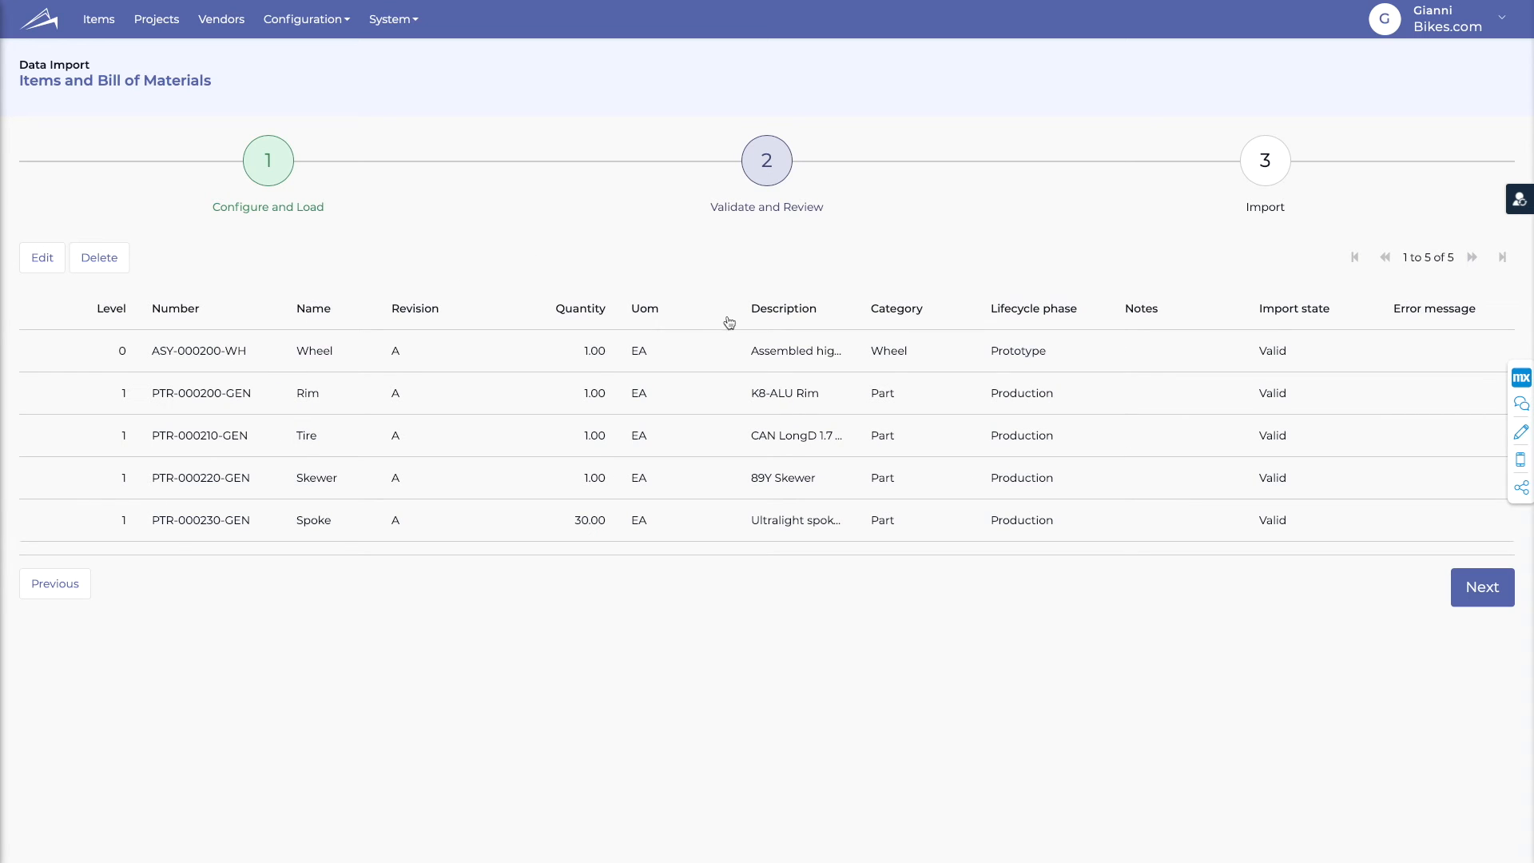
pyautogui.moveTo(739, 310); pyautogui.dragTo(678, 312)
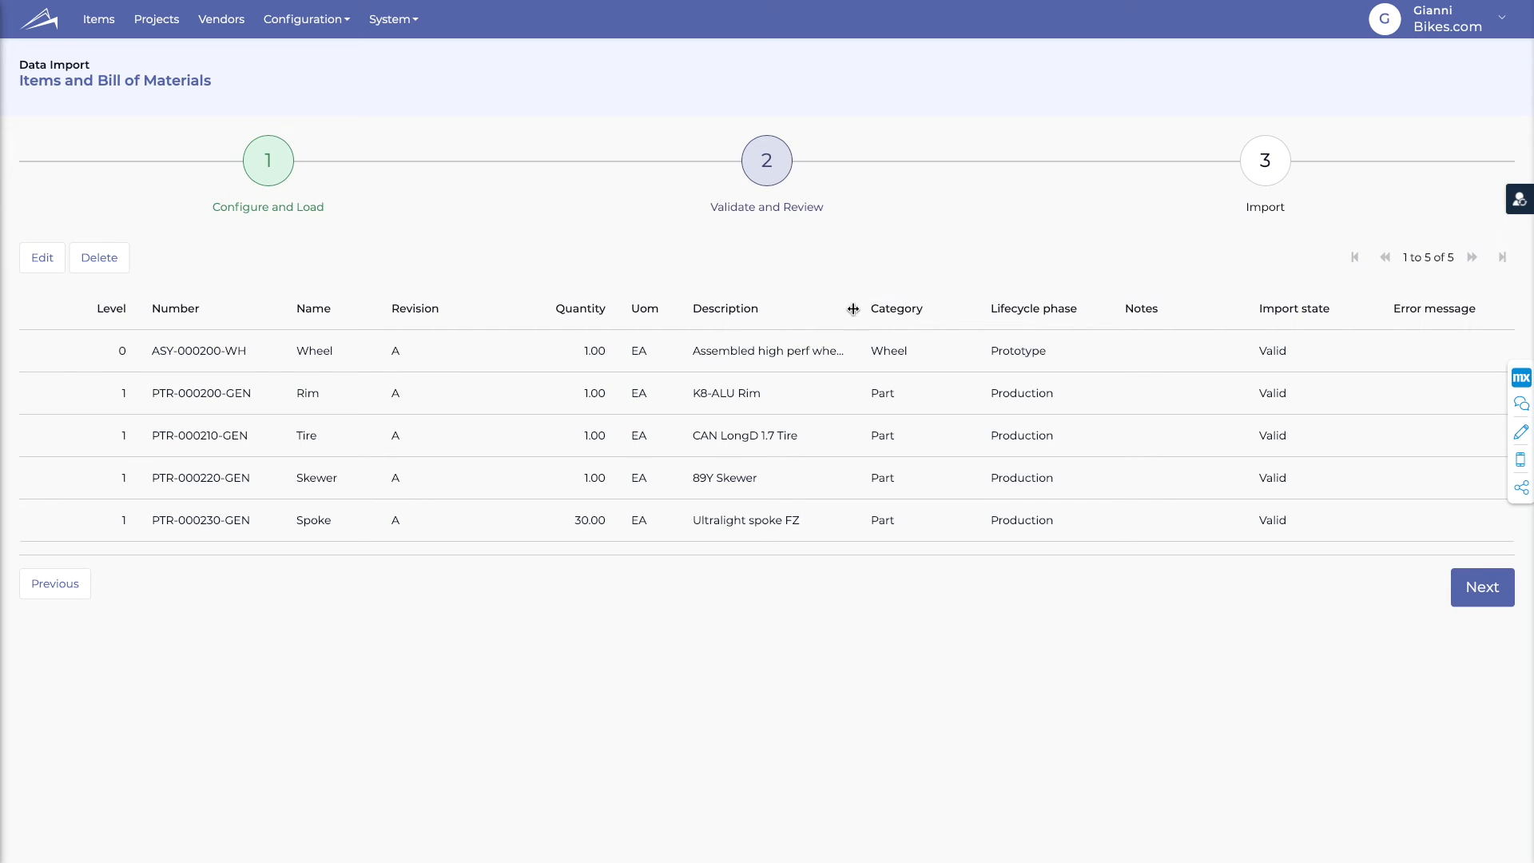
pyautogui.moveTo(852, 308); pyautogui.dragTo(877, 309)
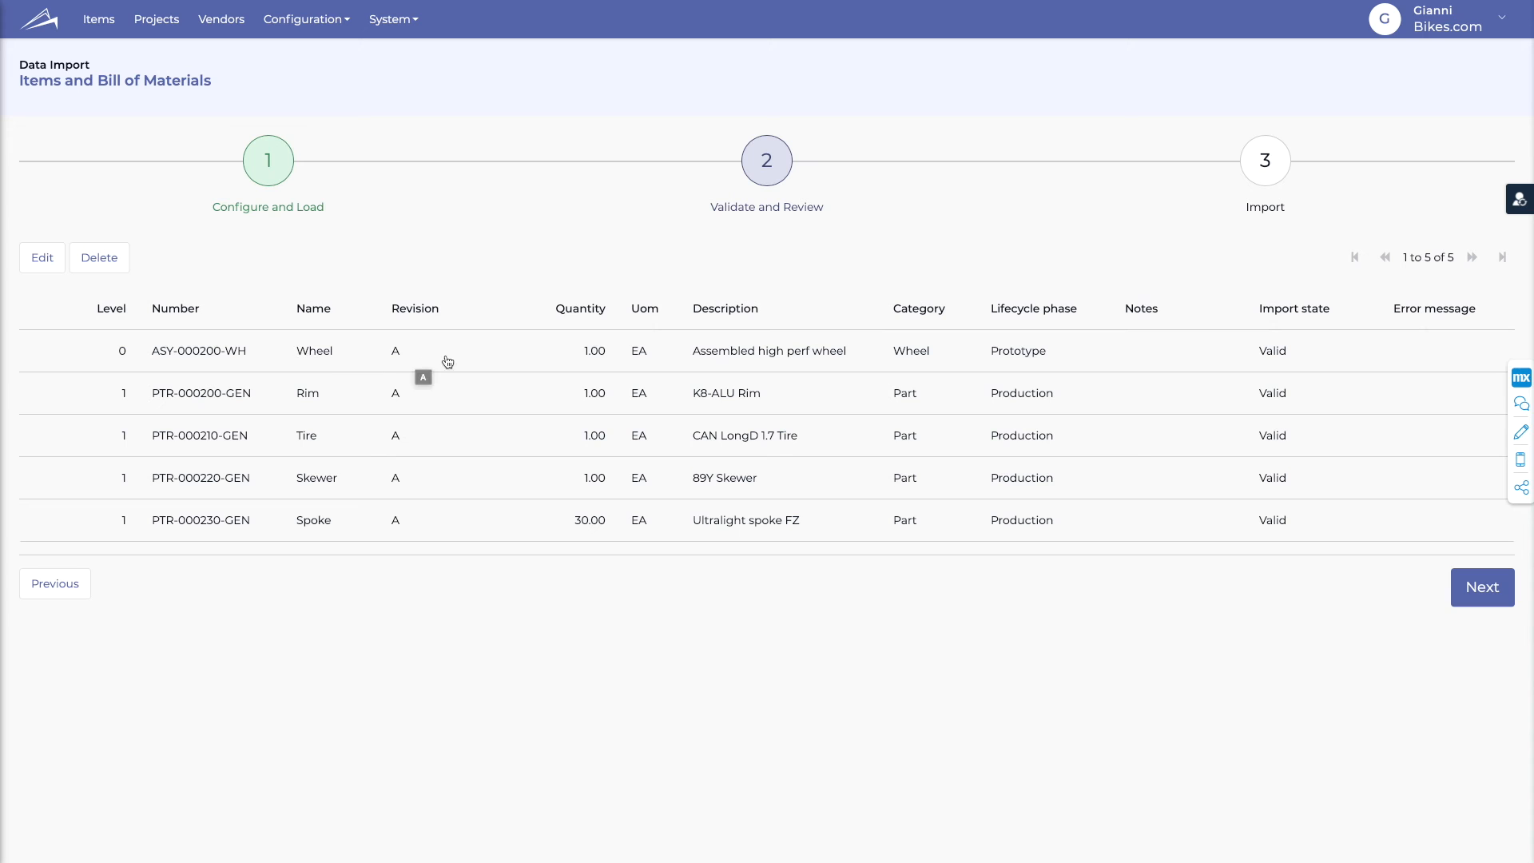
# Step: Import the validated records, check the validation status, and finish the data import
pyautogui.click(1480, 601)
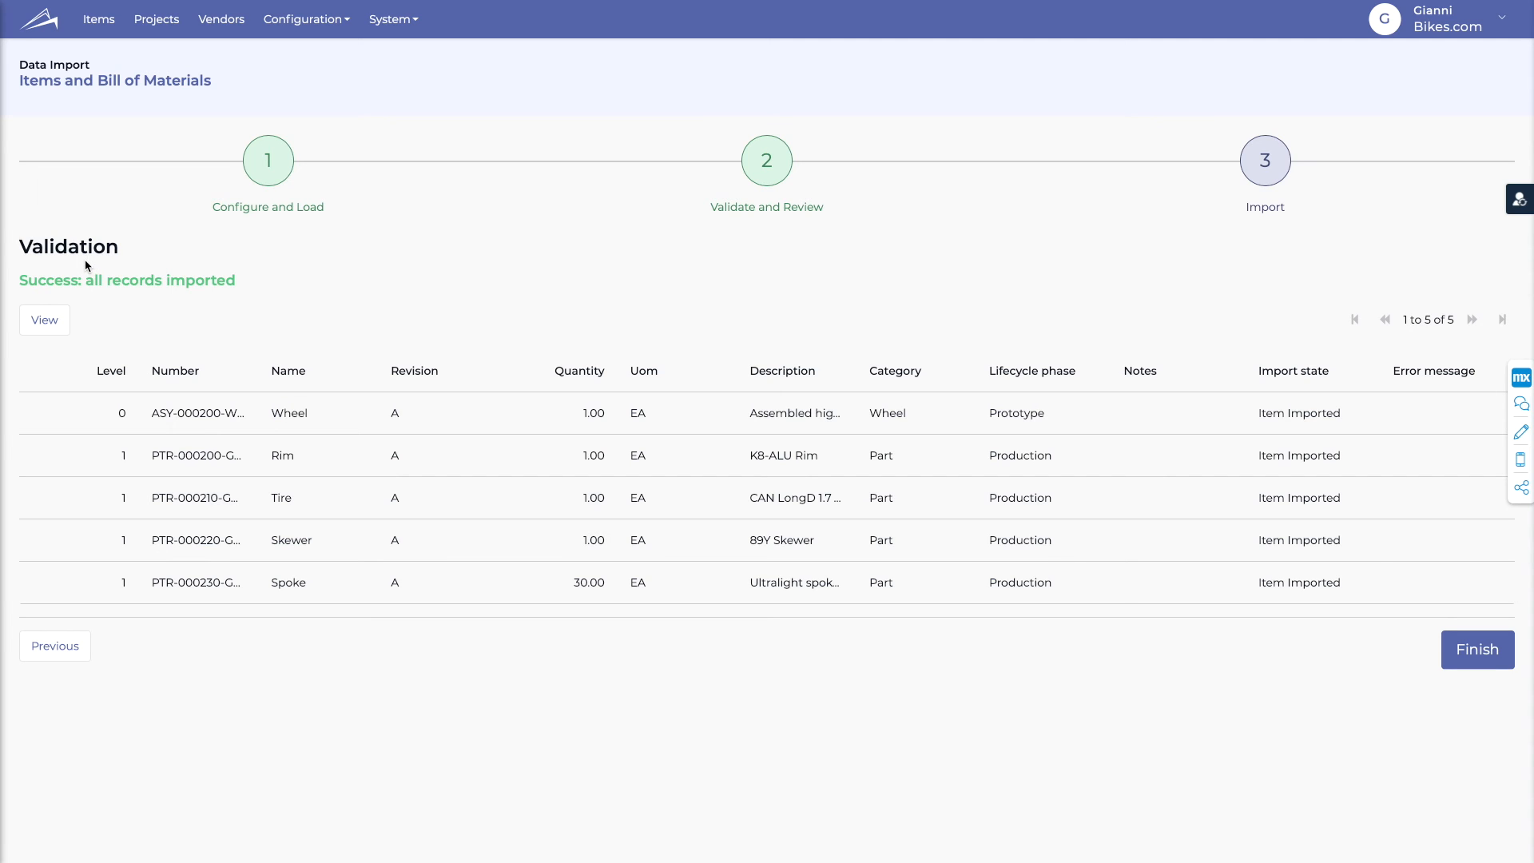
pyautogui.moveTo(22, 279); pyautogui.dragTo(247, 298)
pyautogui.click(269, 300)
pyautogui.click(1473, 655)
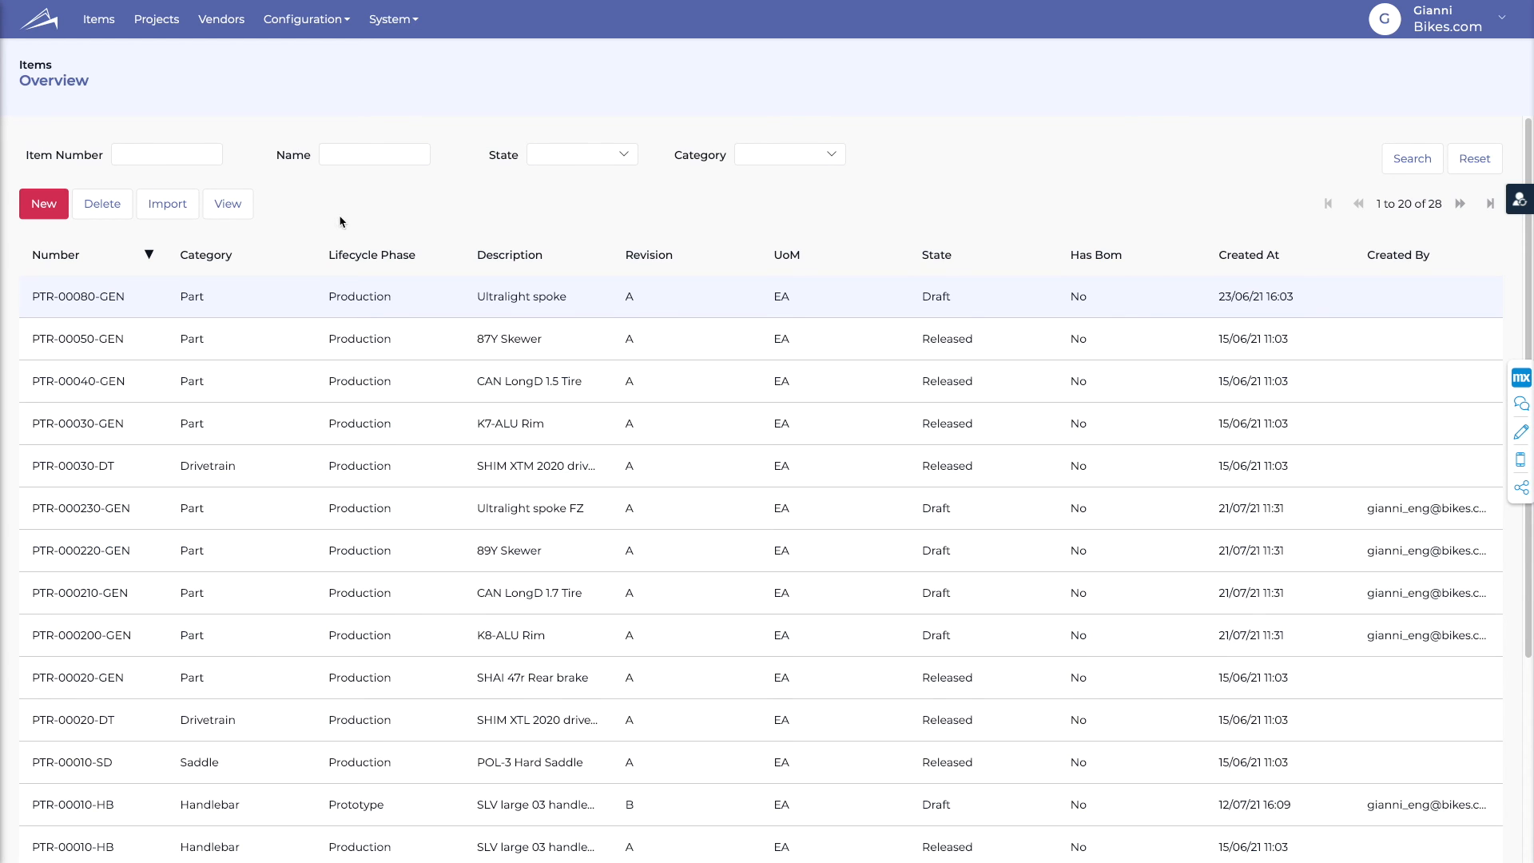
# Step: Filter the items overview by the Wheel category
pyautogui.click(784, 159)
pyautogui.click(764, 271)
pyautogui.click(1398, 168)
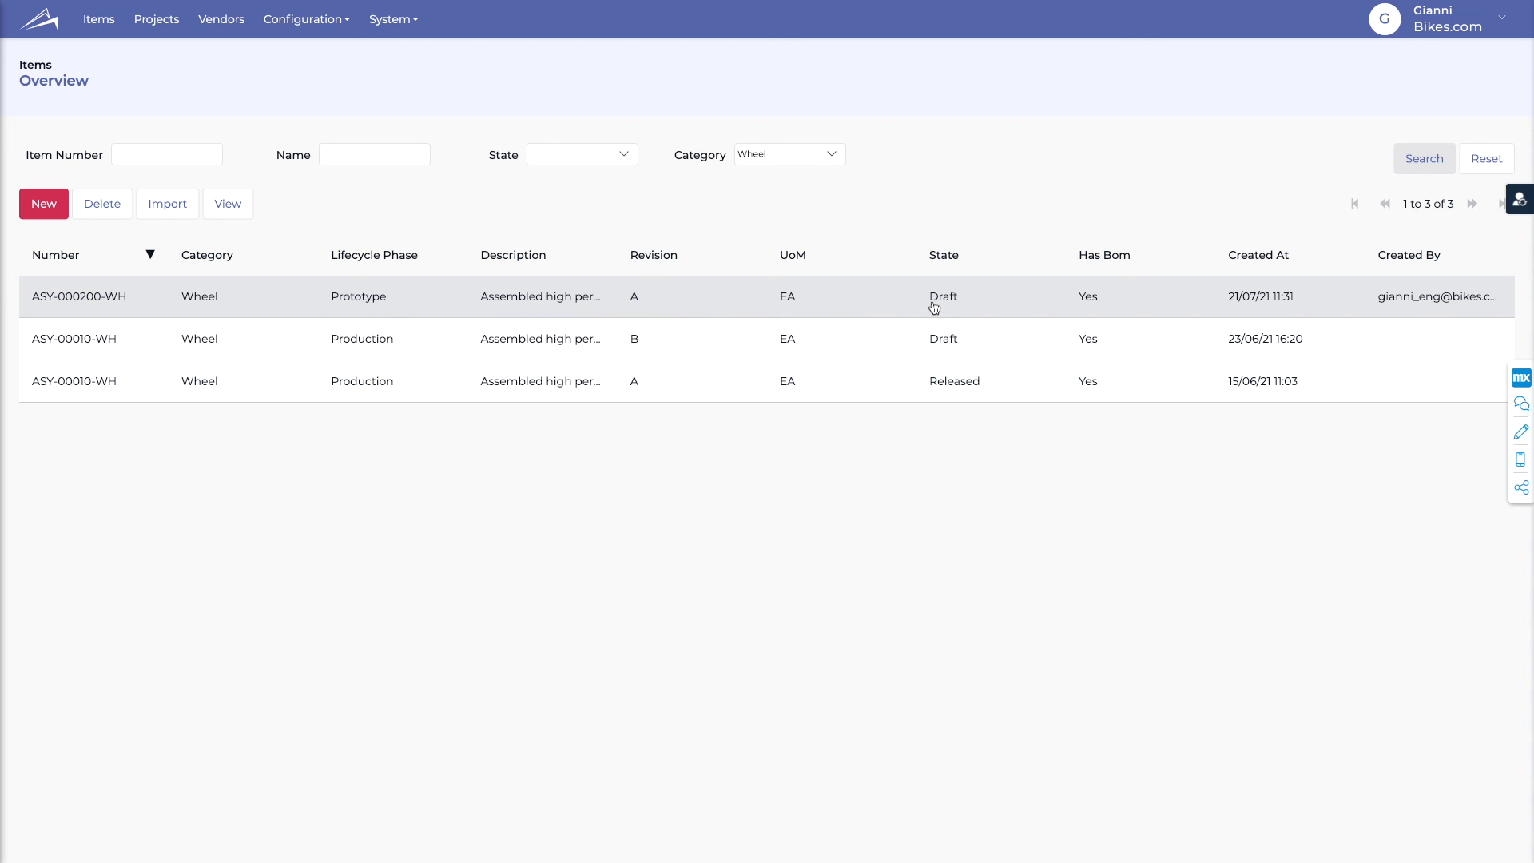
# Step: Open item ASY-000200-WH and view its bill of materials
pyautogui.click(853, 309)
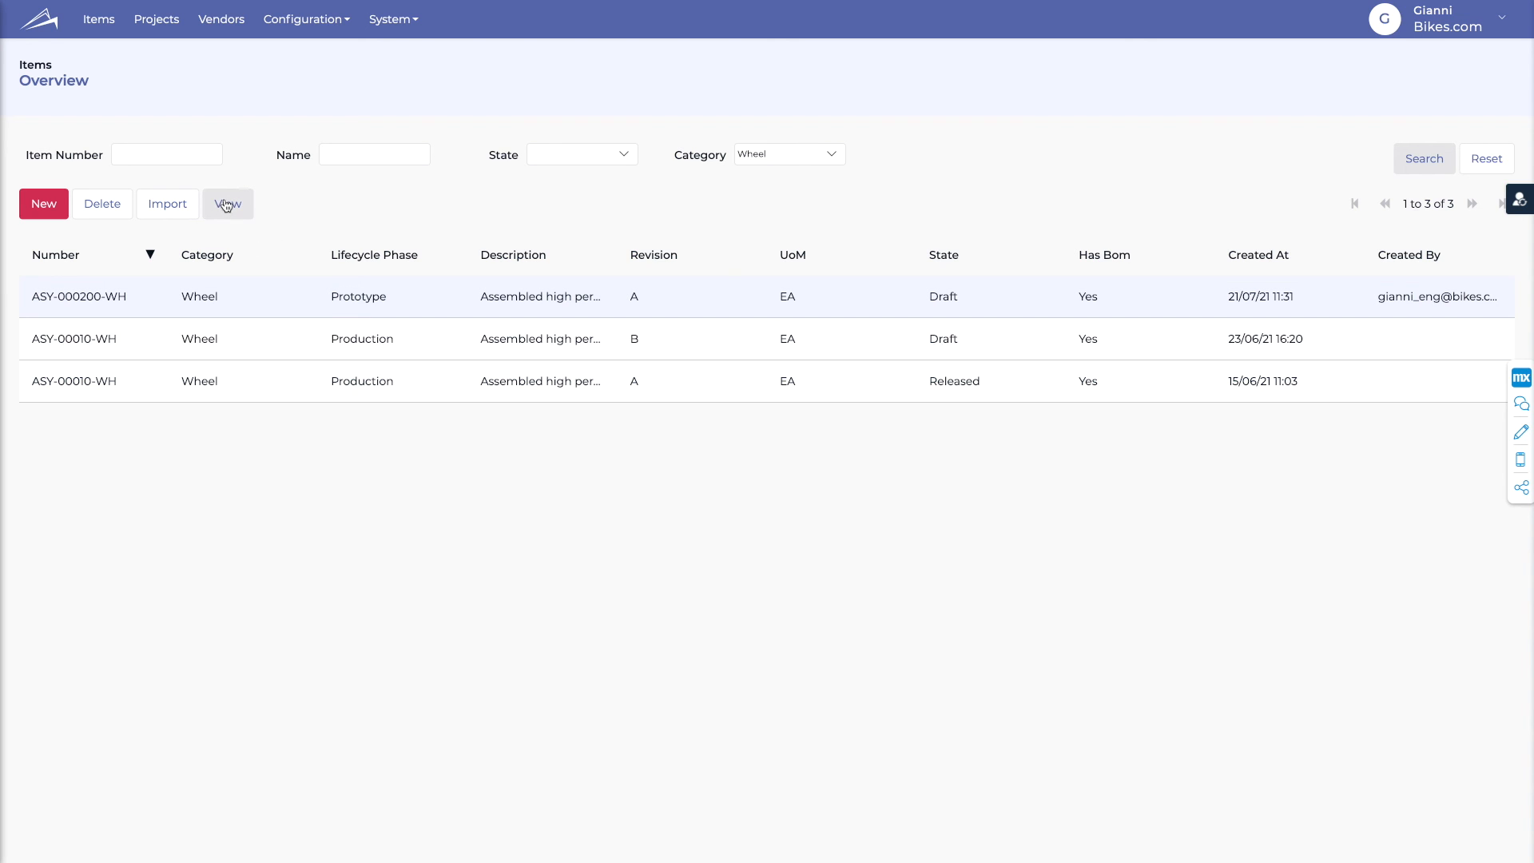
pyautogui.click(227, 205)
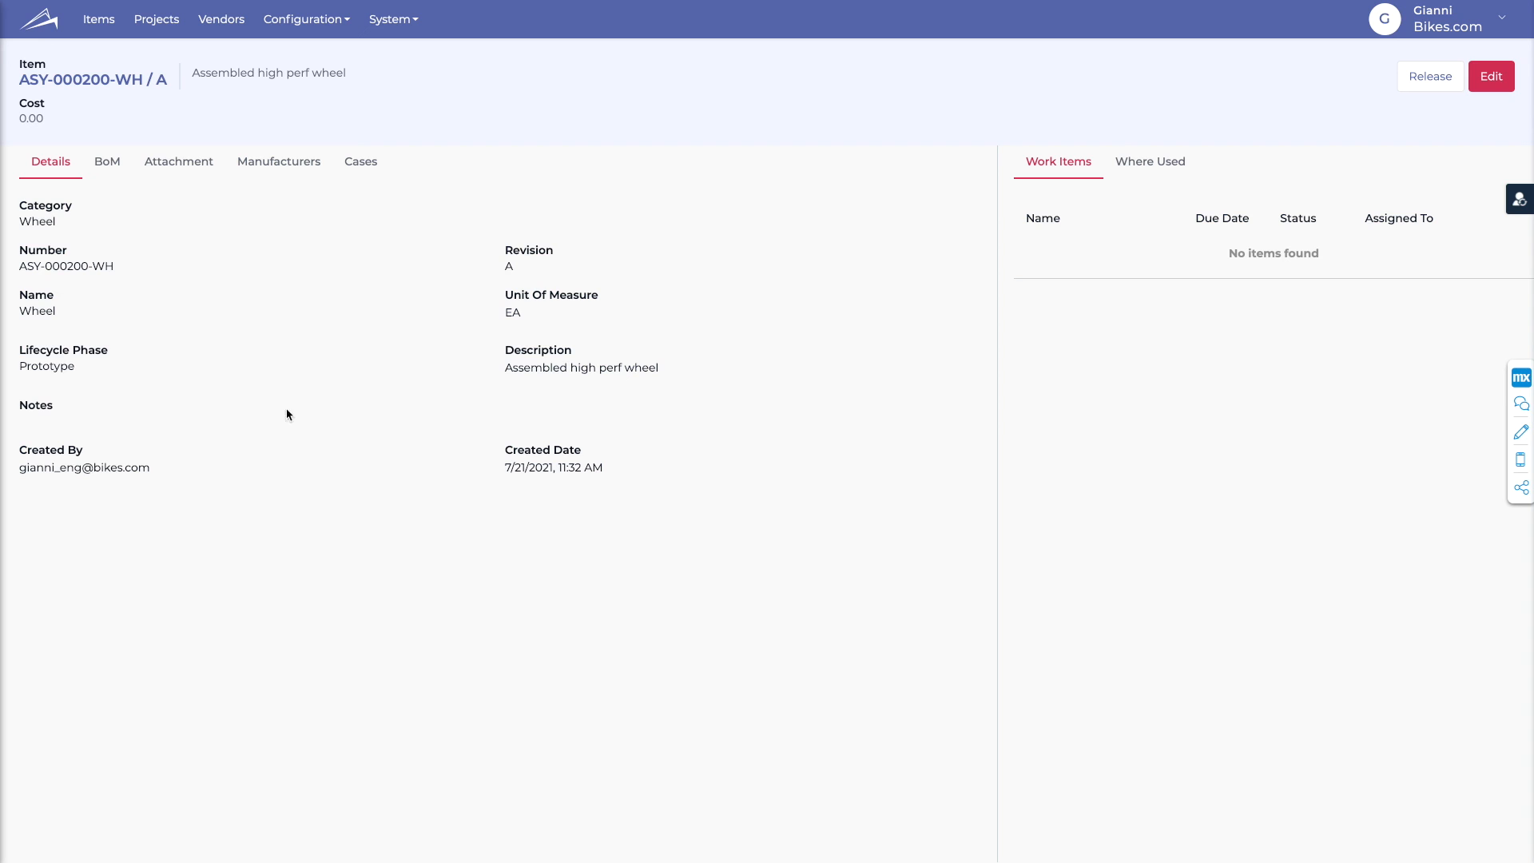
pyautogui.click(102, 168)
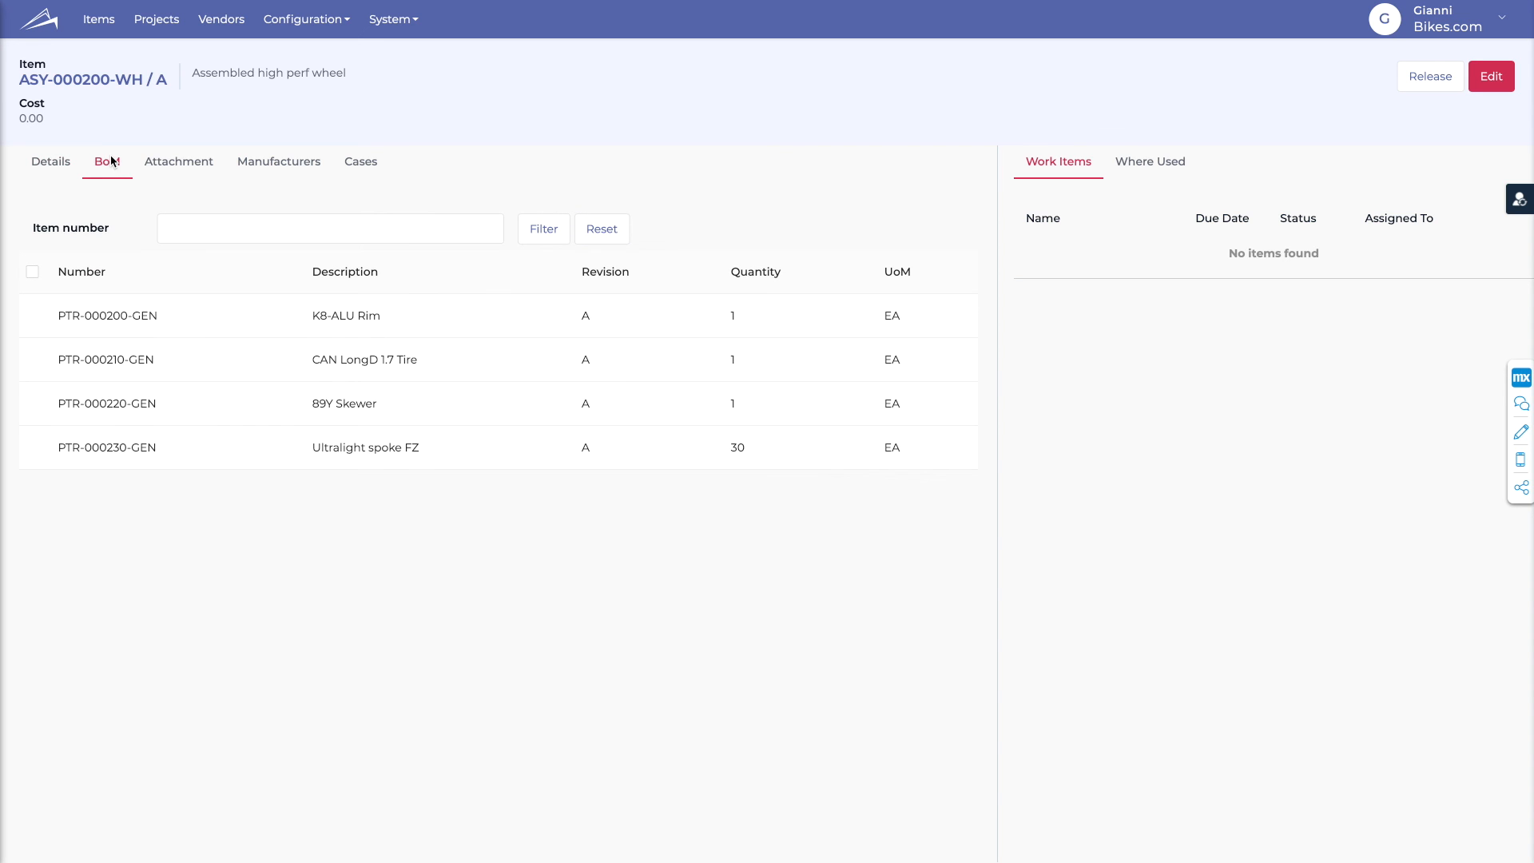